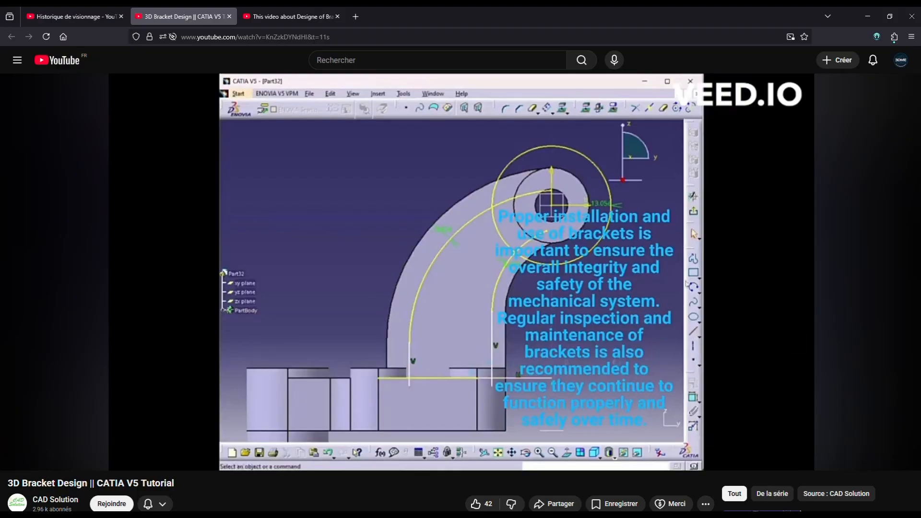
Review the bracket tutorial videos and inspect the finished bracket model's arm, bosses and base from several angles.
mouse_move(300, 22)
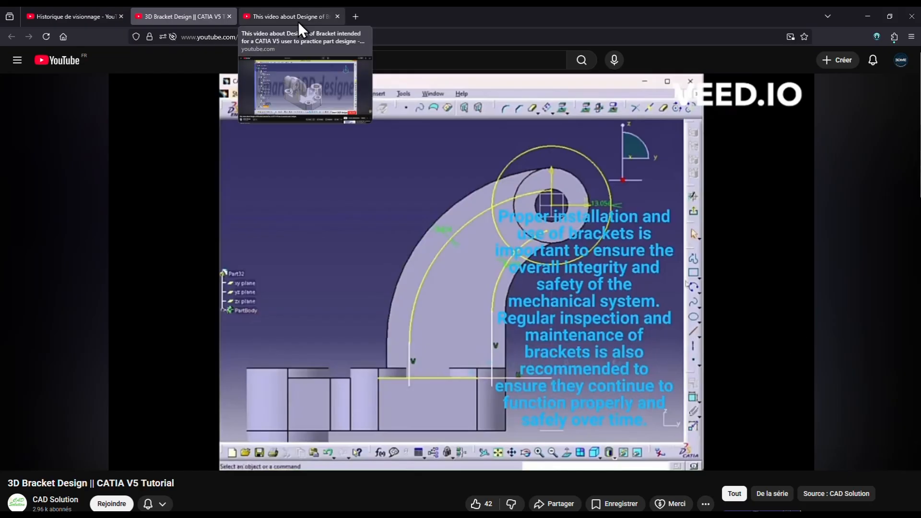
left_click(298, 21)
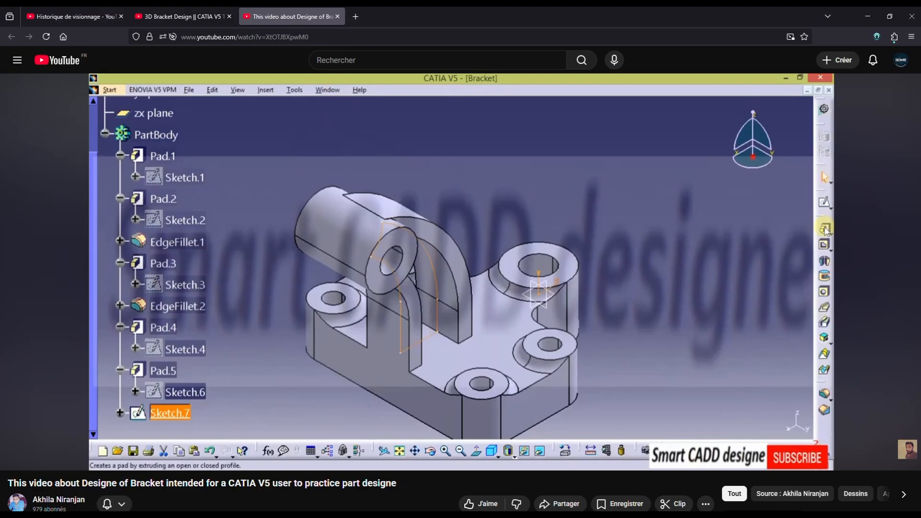
left_click(172, 19)
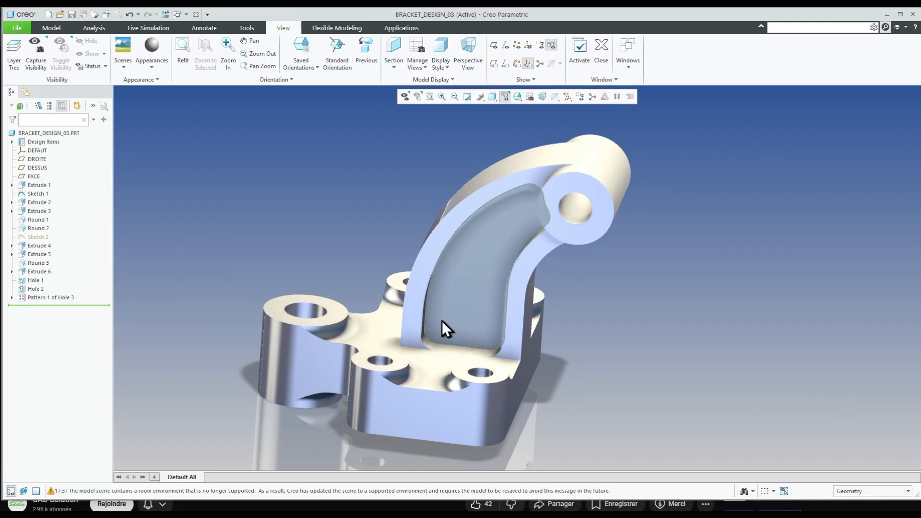
middle_click_drag(443, 325, 409, 341)
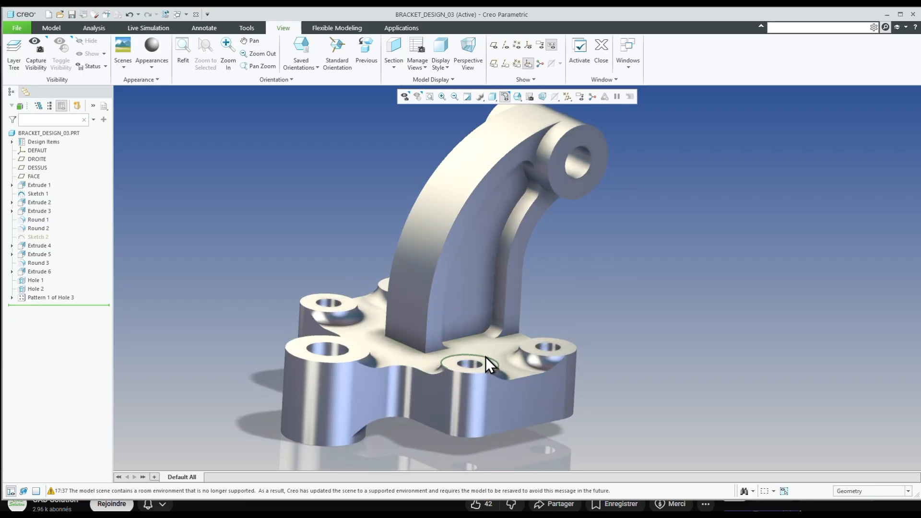
scroll(486, 357, "up", 1)
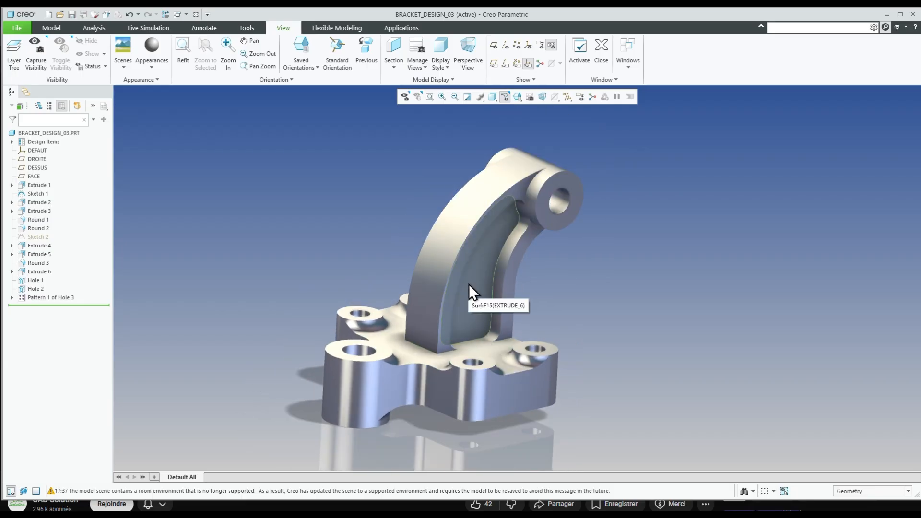
scroll(468, 284, "down", 1)
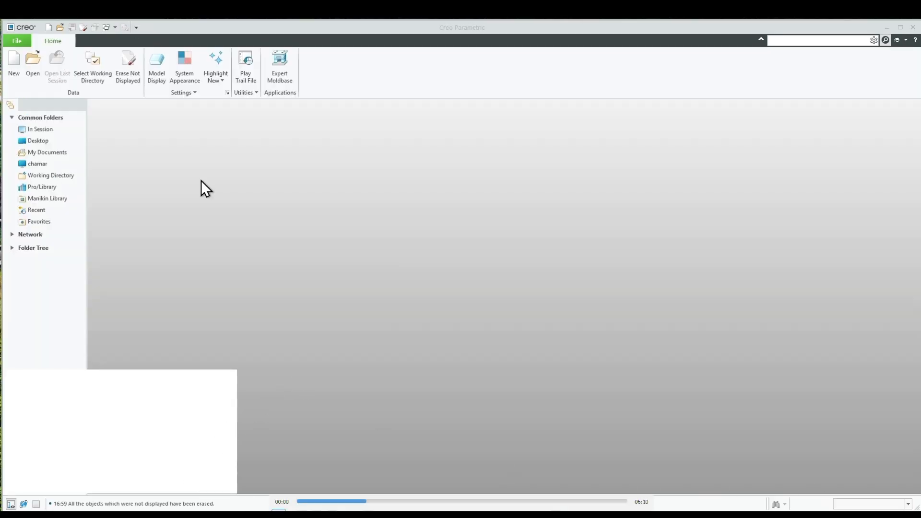
Create a new solid part named bracket_design_03 using the default template.
left_click(14, 65)
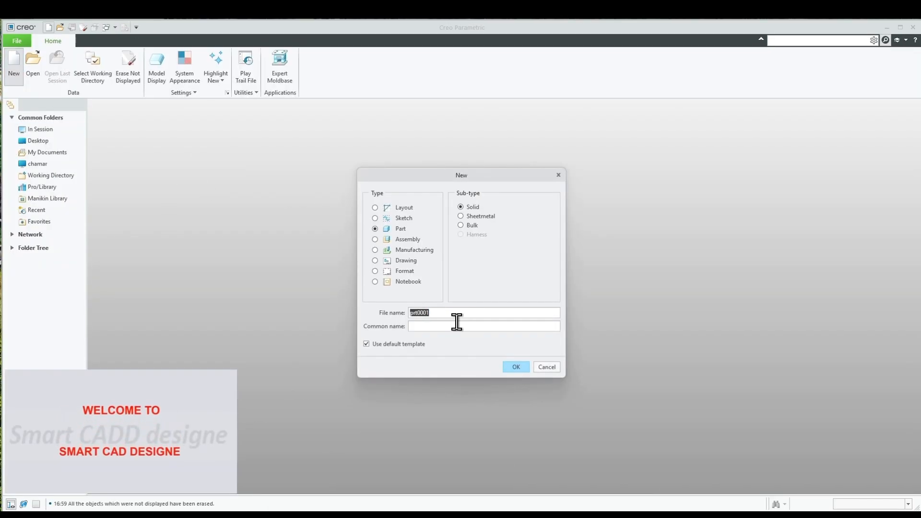
type("bracket")
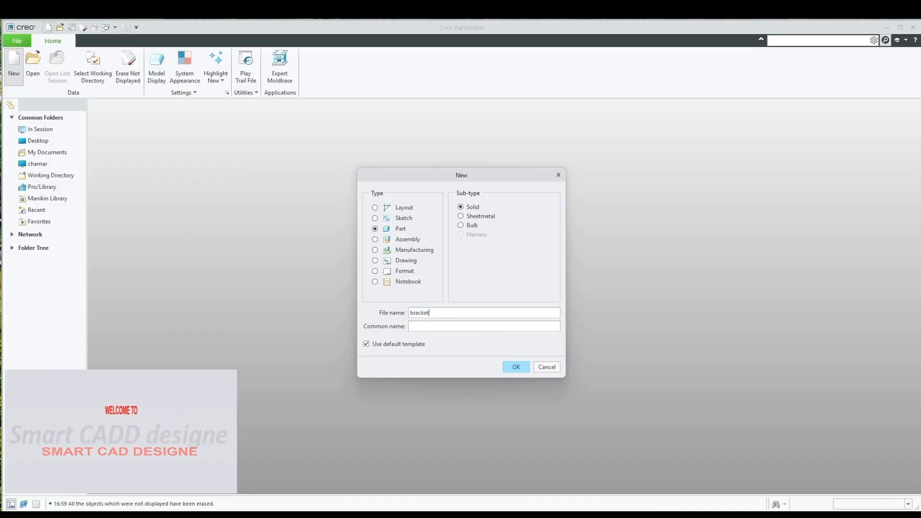
type("_dessi")
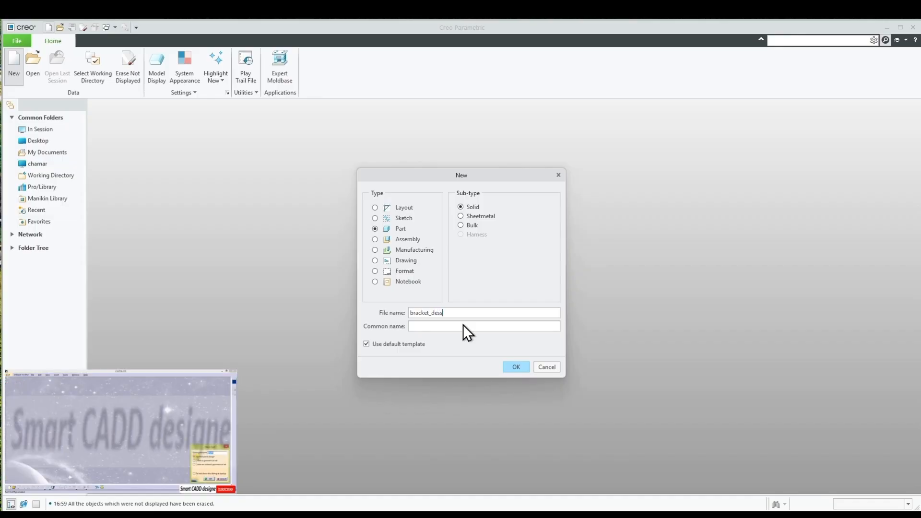
key("BackSpace")
key("BackSpace")
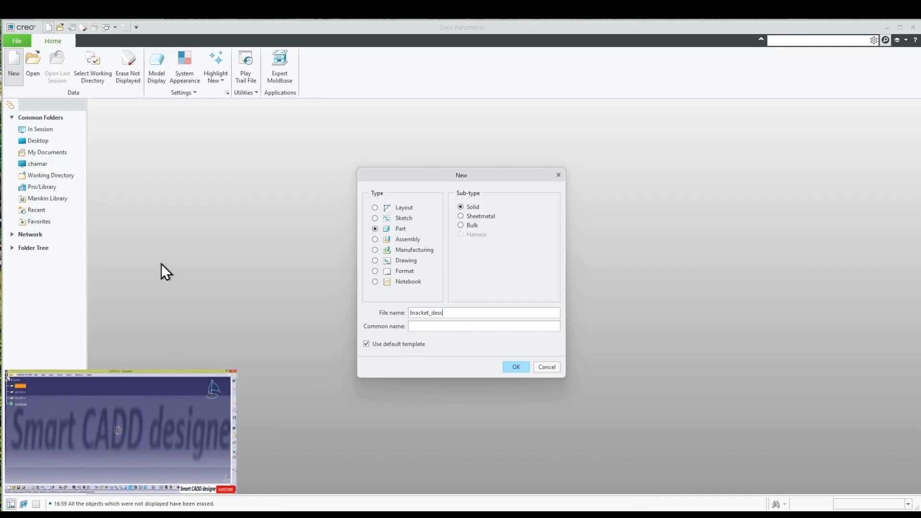
type("ign")
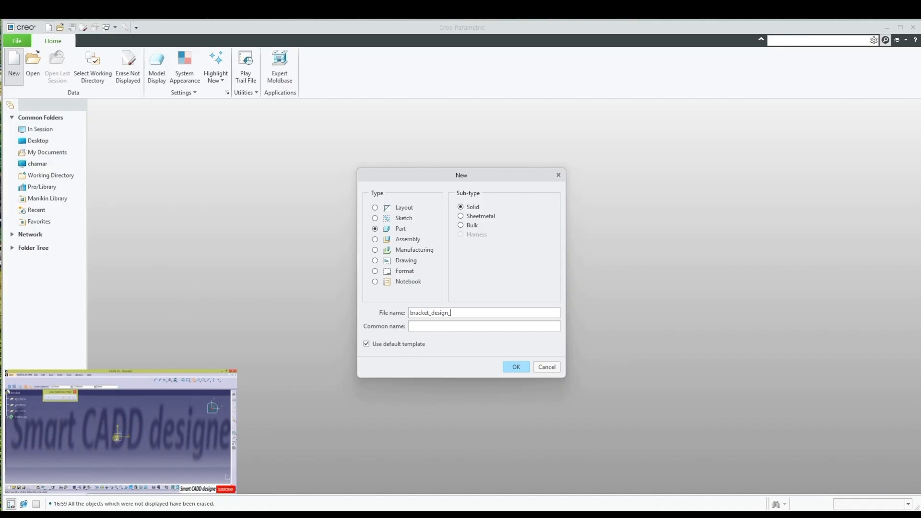
type("_03")
key("Return")
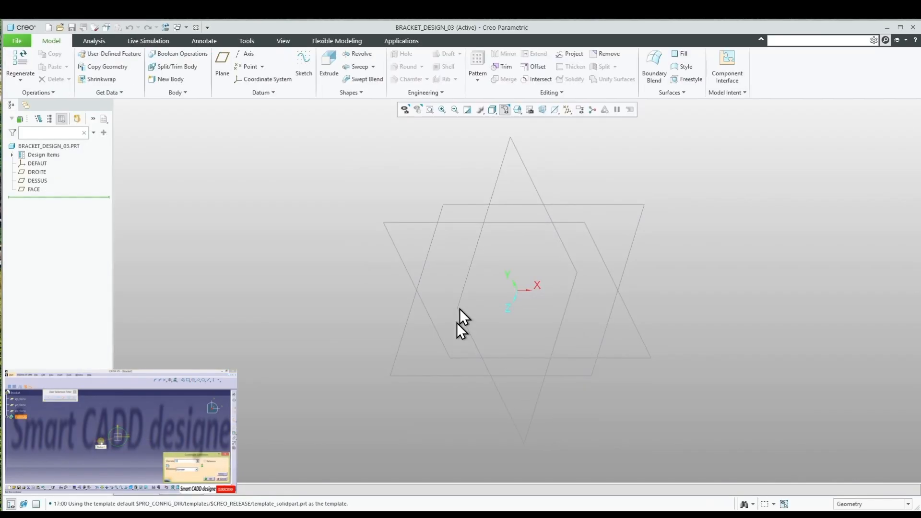
Begin an extrusion on the DESSUS plane and sketch a circle about 191 in diameter centred on the origin.
left_click(584, 208)
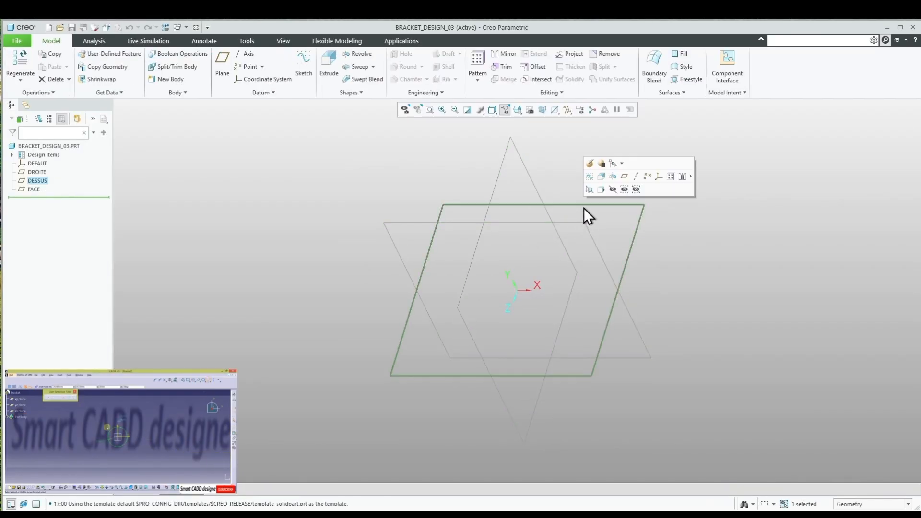
left_click(601, 178)
right_click(485, 277)
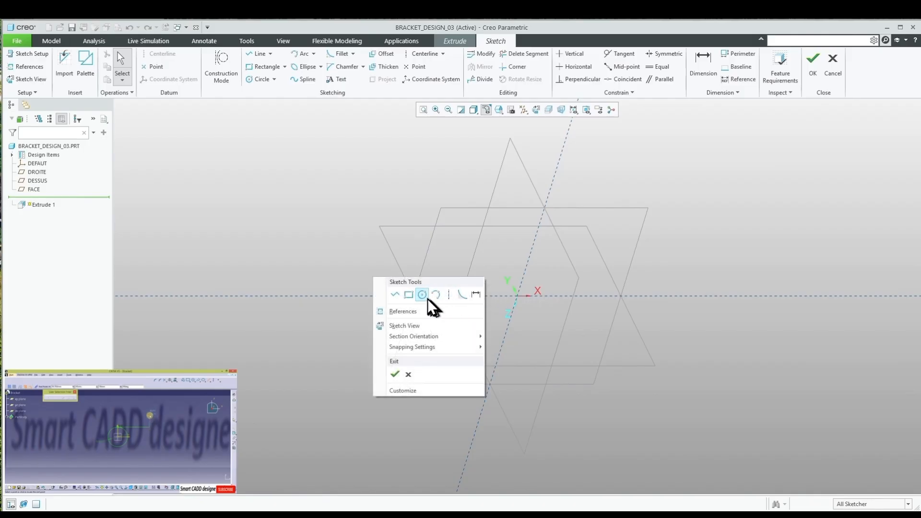
left_click(427, 299)
left_click(517, 296)
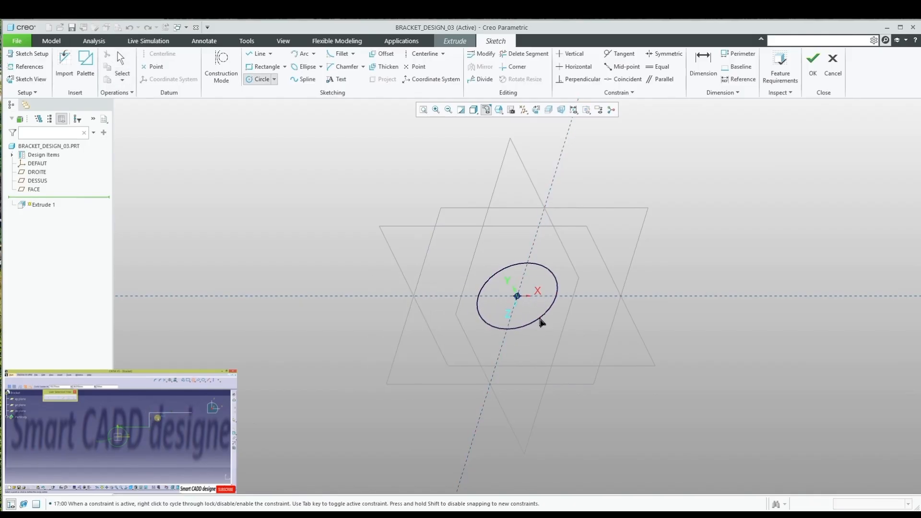
left_click(554, 320)
middle_click(558, 240)
Set the circle's diameter to 50 and finish the sketch.
double_click(468, 264)
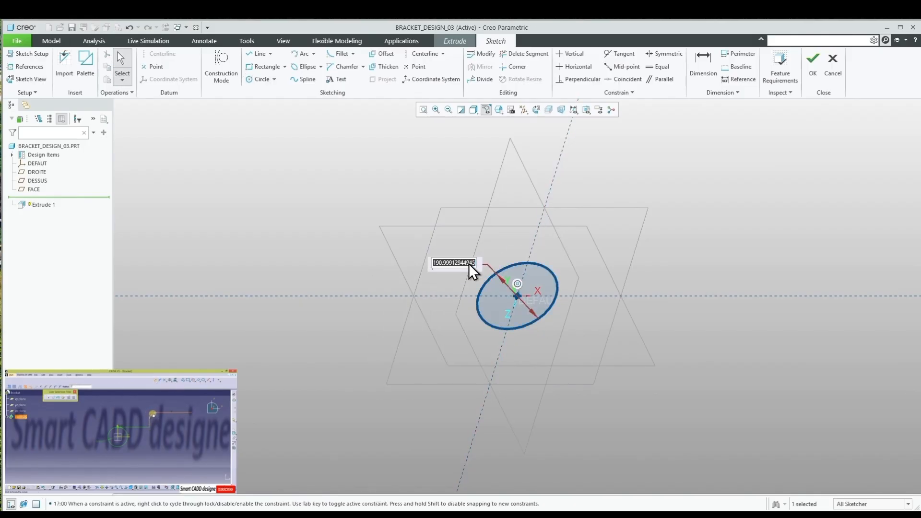
type("50")
key("Return")
right_click(444, 223)
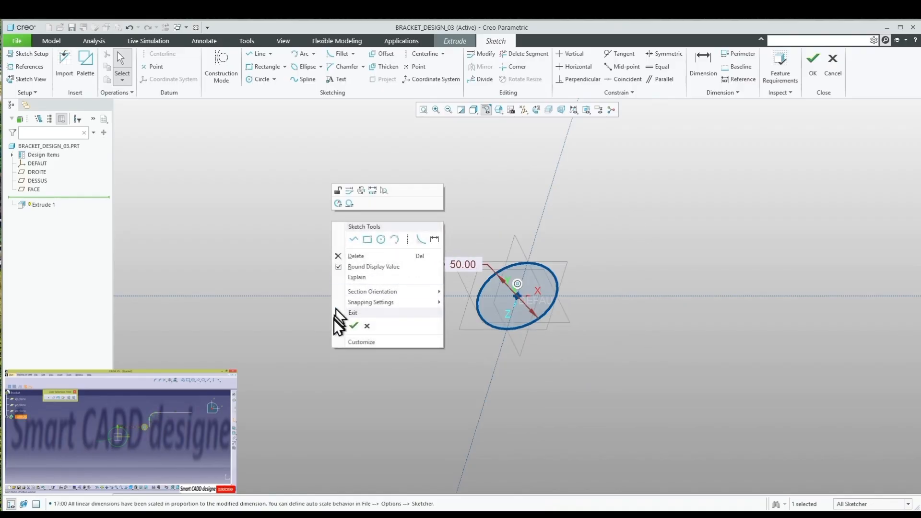
left_click(353, 326)
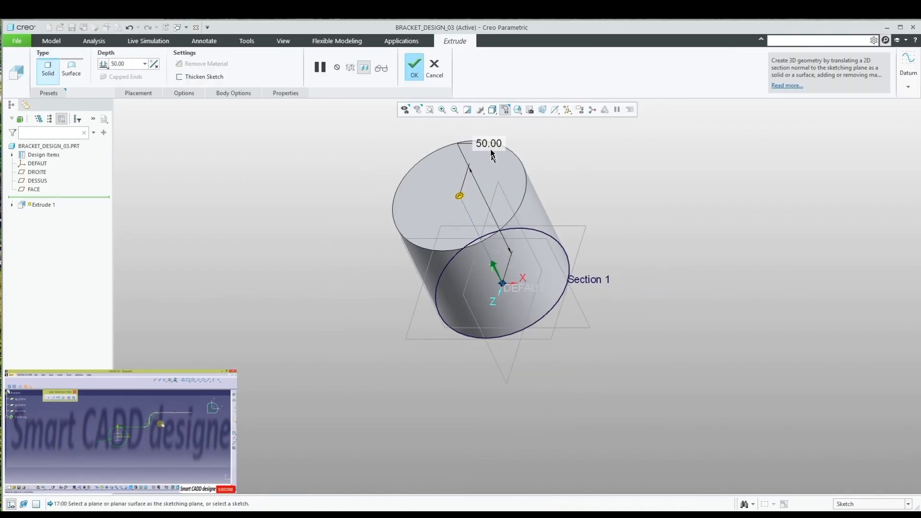
Extrude the circle 40 to one side of the sketch plane and 12 to the other as a solid.
double_click(489, 143)
type("40")
key("Return")
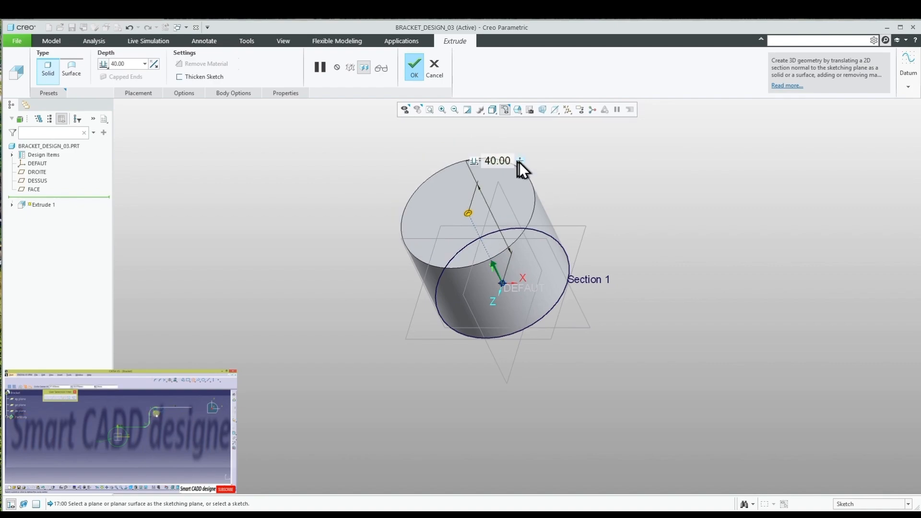
left_click(519, 162)
double_click(596, 366)
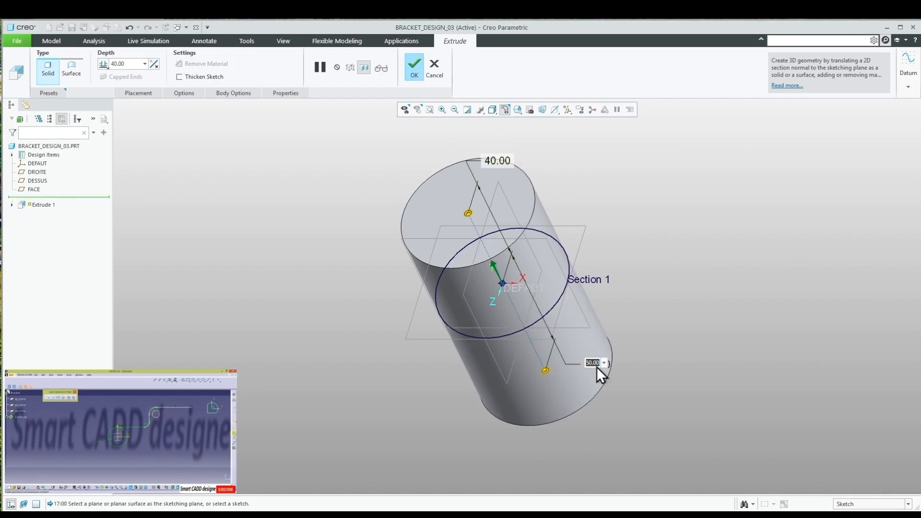
type("12")
key("Return")
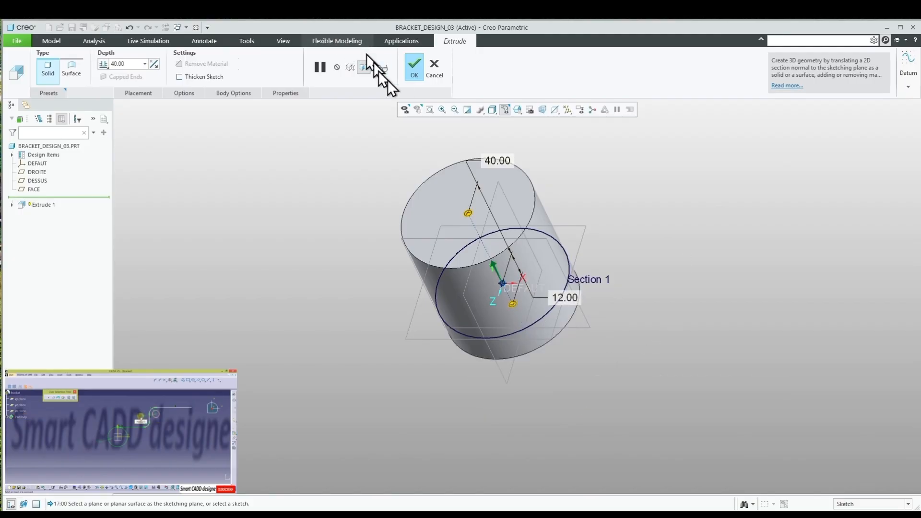
left_click(413, 67)
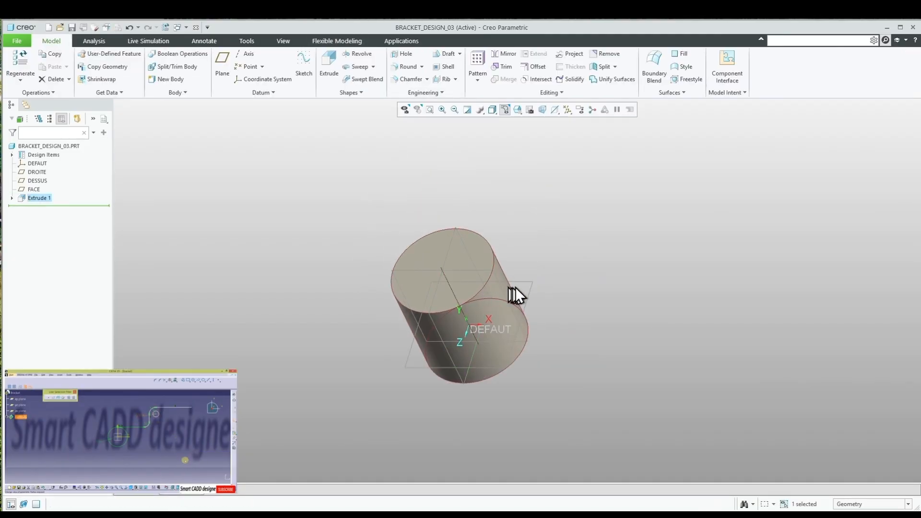
Start a sketch on the DESSUS plane and draw a construction centre rectangle about 103 by 59, centred on the vertical reference behind the cylinder.
left_click(528, 282)
left_click(535, 249)
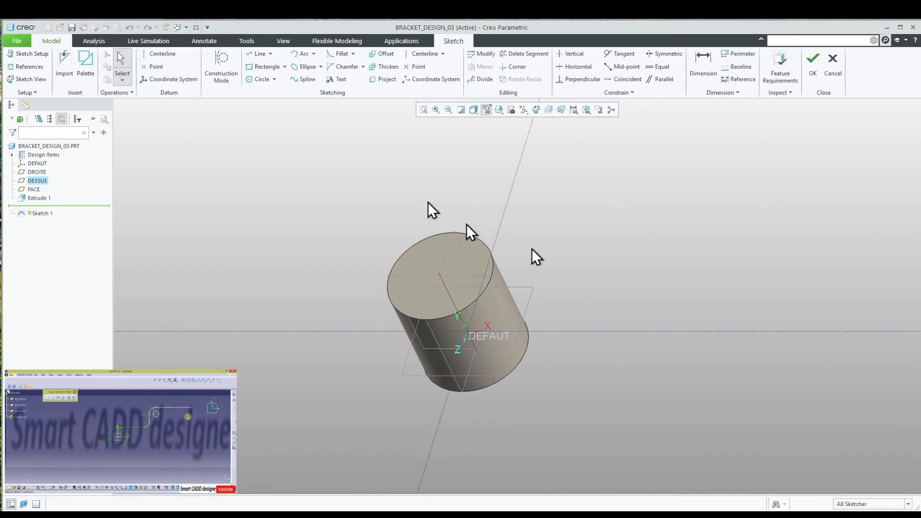
left_click(285, 66)
left_click(245, 97)
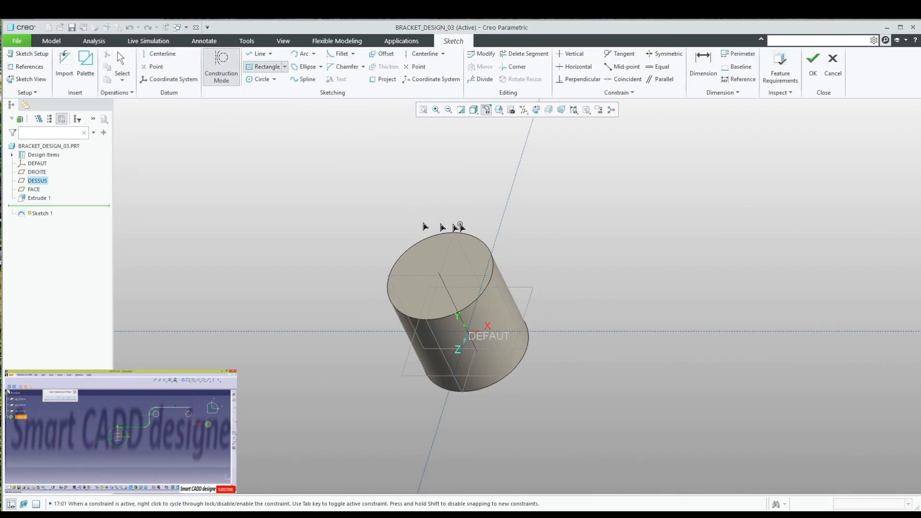
left_click(502, 219)
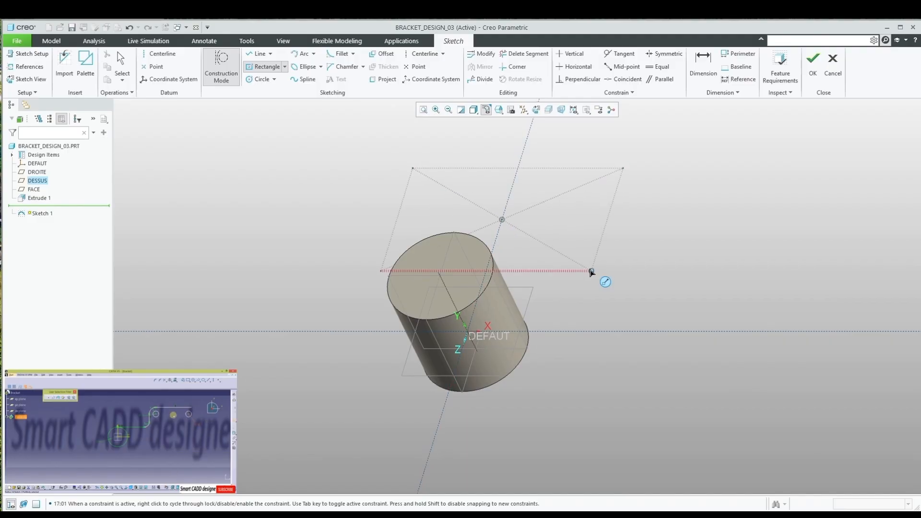
left_click(591, 272)
Place a datum point on each of the construction rectangle's four corners.
left_click(152, 66)
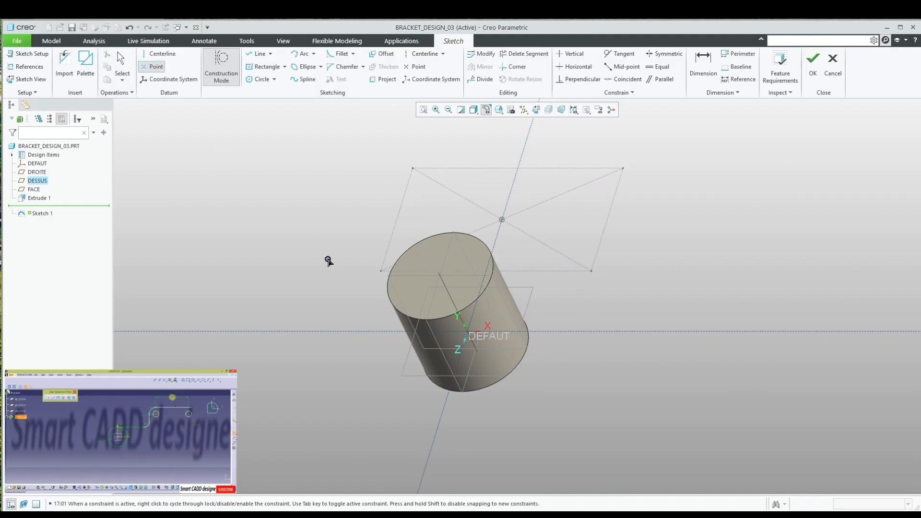
left_click(380, 271)
left_click(591, 271)
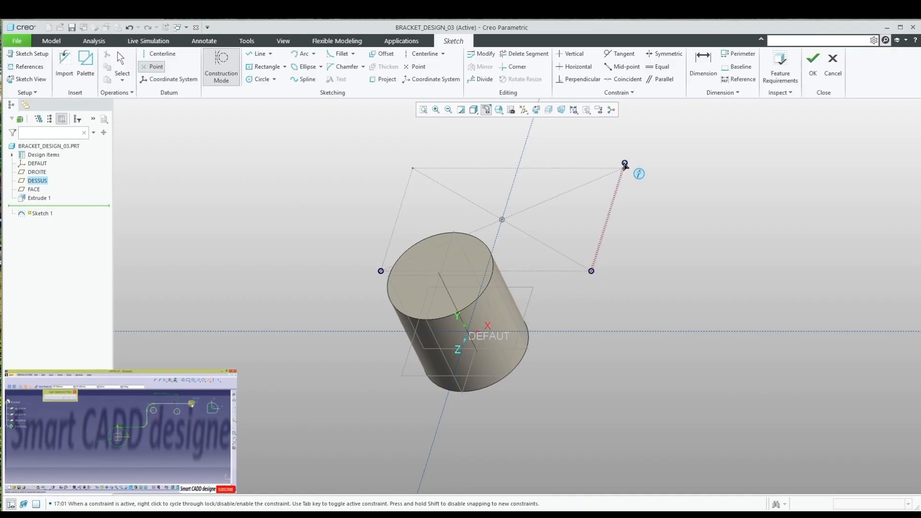
left_click(623, 167)
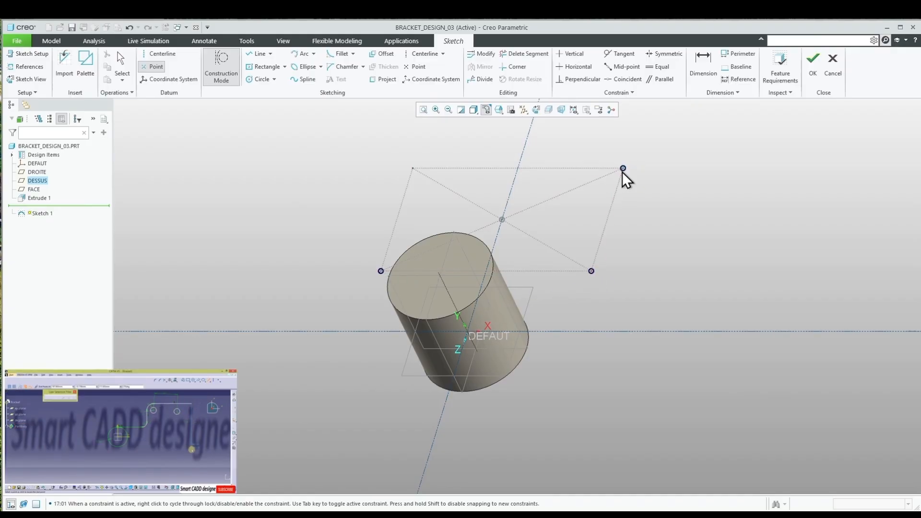
left_click(413, 167)
middle_click(331, 164)
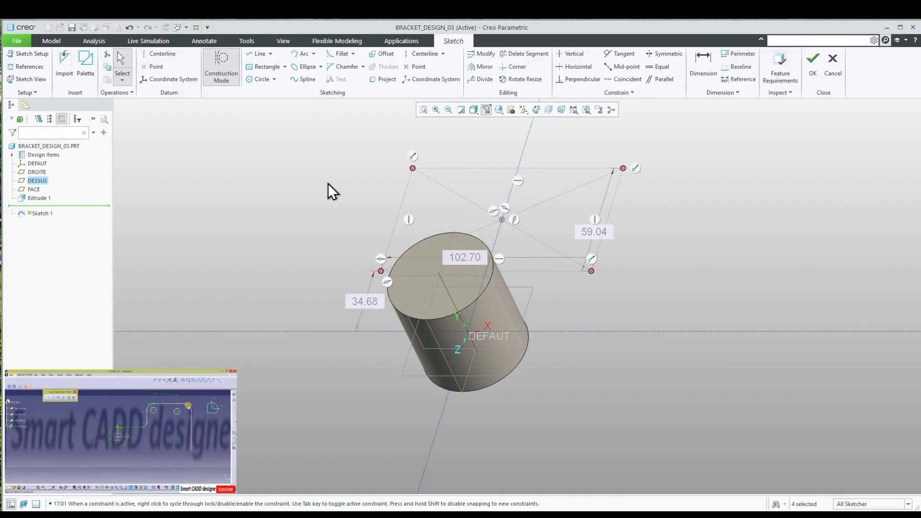
Set the construction rectangle's offset from the horizontal reference to 55, its width to 130 and its height to 60, and finish the sketch.
double_click(368, 300)
type("55")
key("Return")
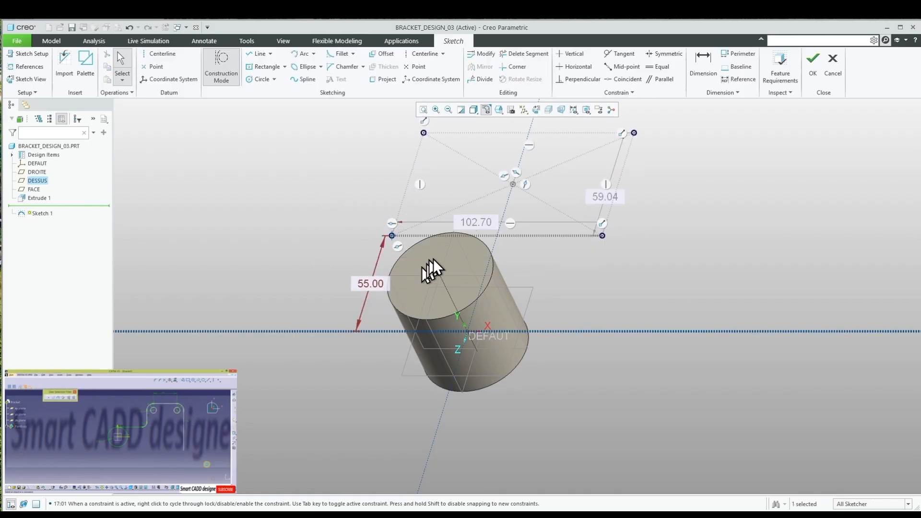
double_click(468, 222)
type("130")
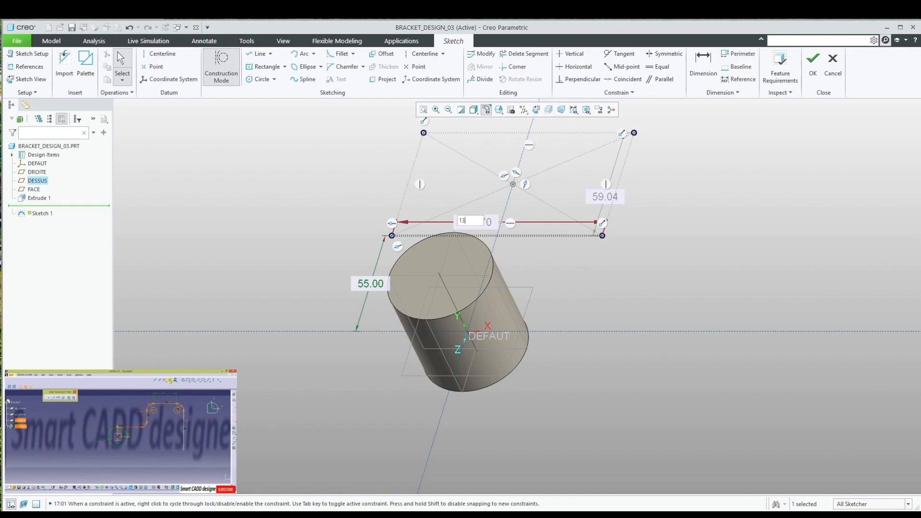
key("Return")
double_click(623, 198)
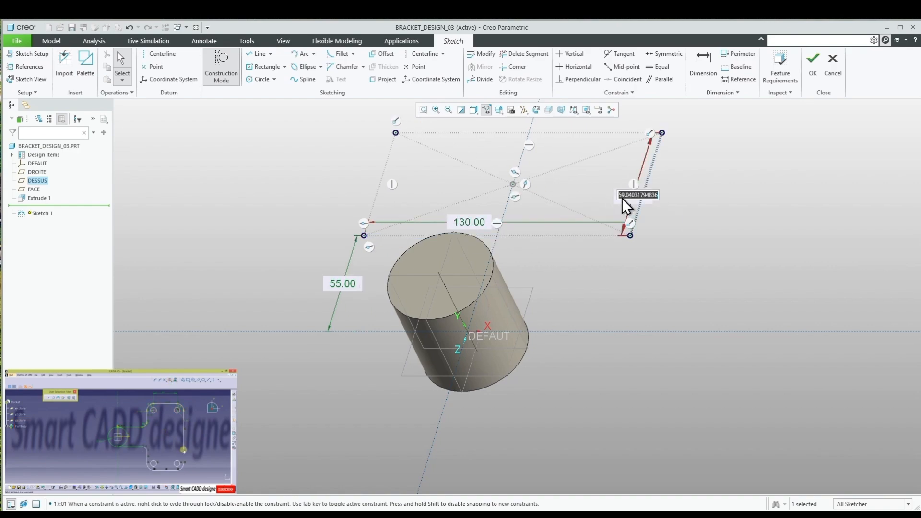
type("60")
key("Return")
right_click(729, 188)
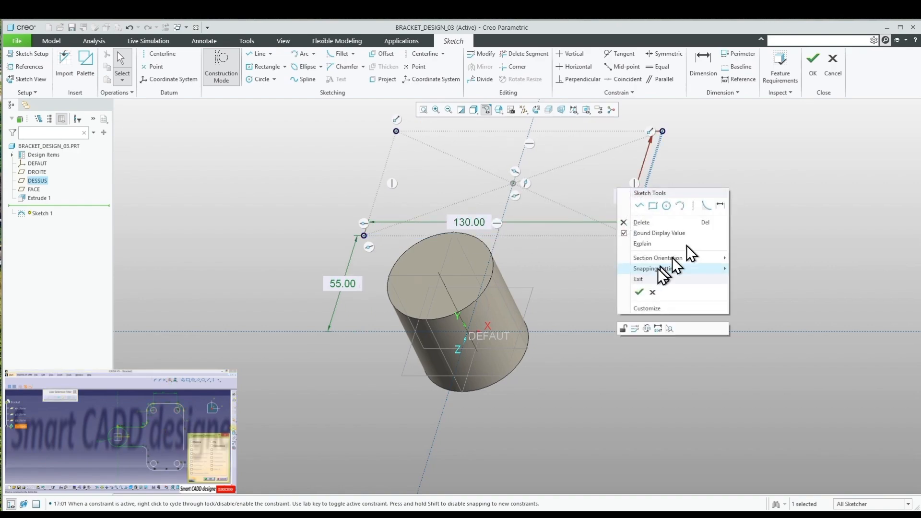
left_click(636, 290)
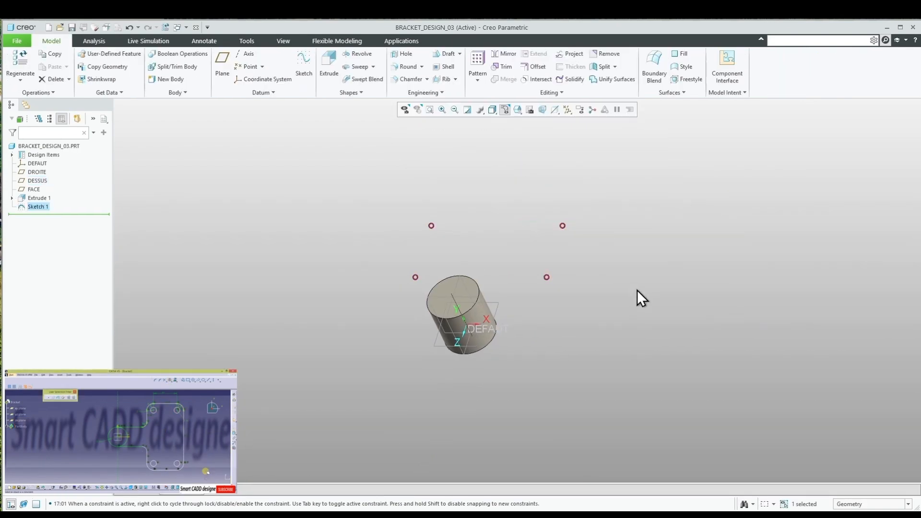
Start an extrusion sketched on the DESSUS plane and draw a circle about 52 in diameter centred on the rear point beside the cylinder.
left_click(496, 304)
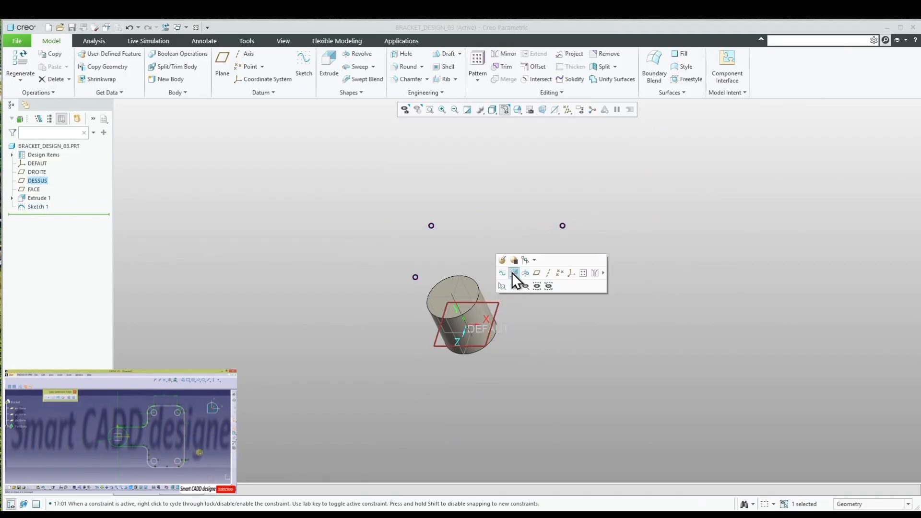
left_click(513, 272)
right_click(444, 202)
left_click(381, 219)
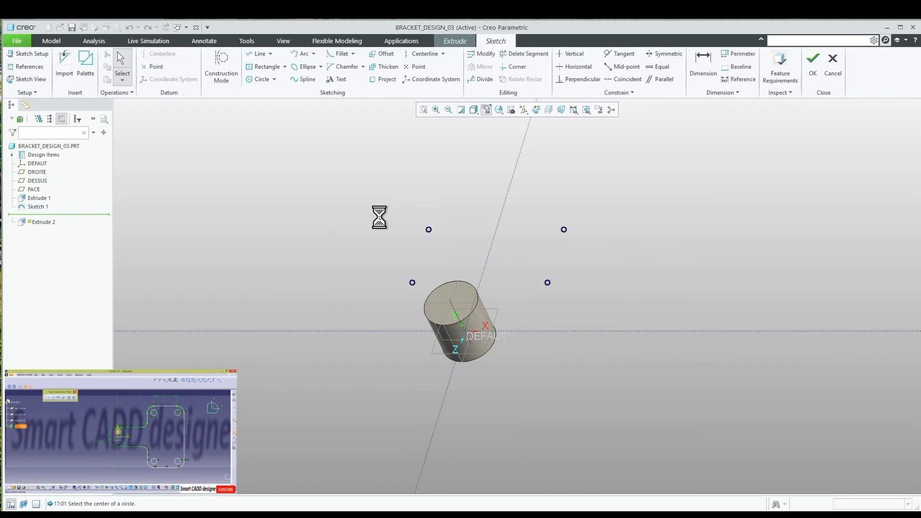
scroll(407, 223, "up", 3)
left_click(452, 239)
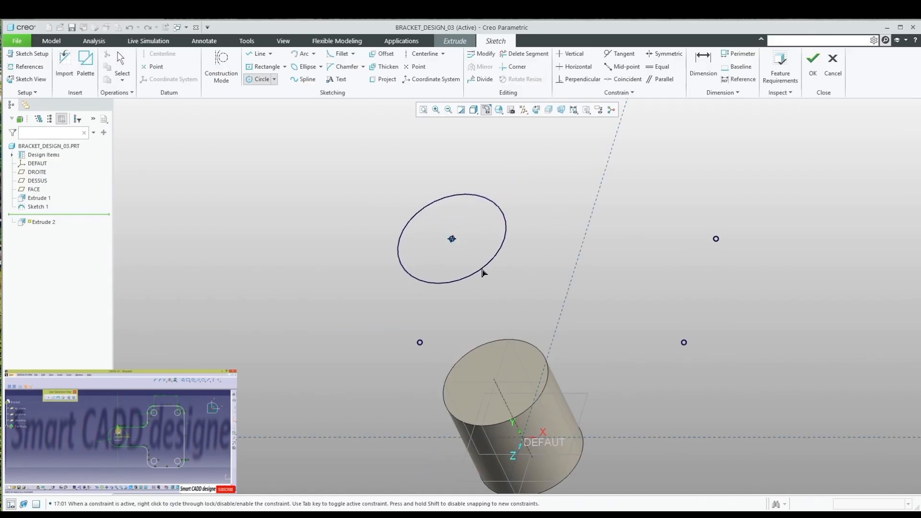
left_click(483, 269)
Draw circles equal to the first one, centred on the three remaining datum points.
left_click(420, 342)
left_click(421, 386)
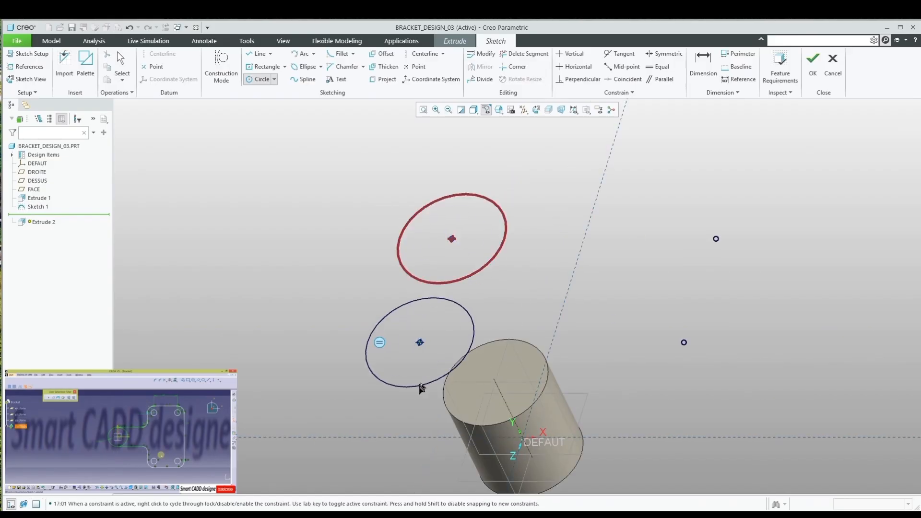
left_click(716, 239)
left_click(737, 276)
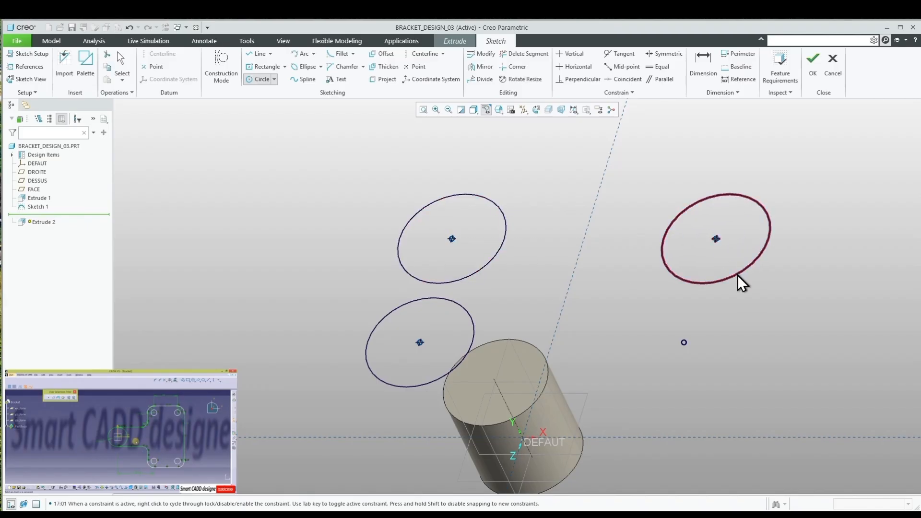
left_click(684, 342)
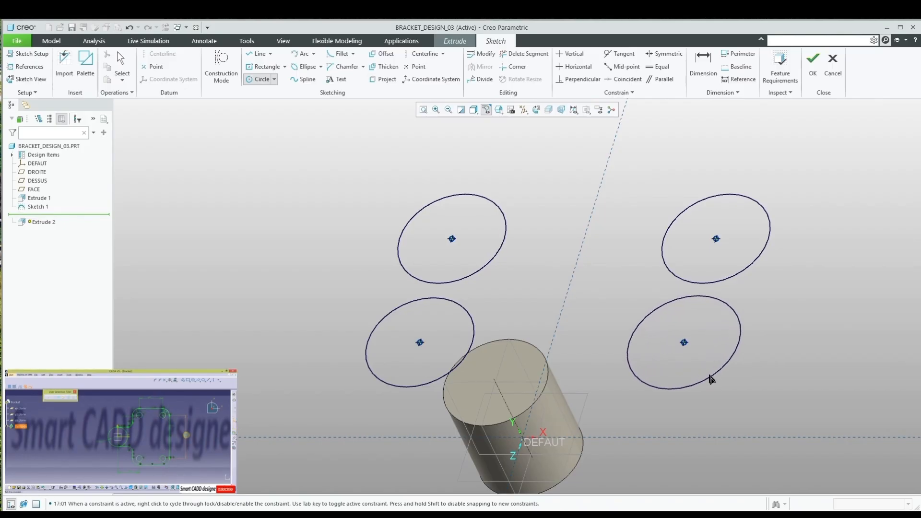
left_click(710, 375)
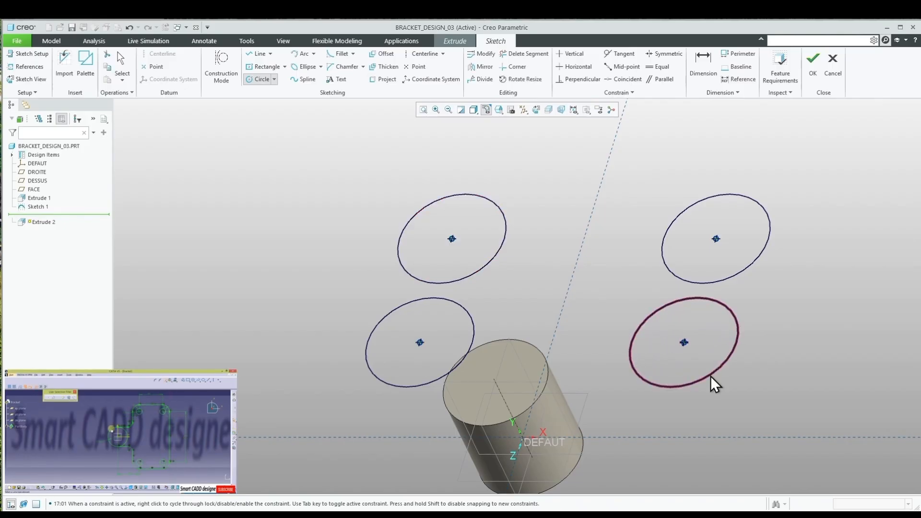
middle_click(644, 234)
Set the diameter of the four equal circles to 34 and finish the sketch.
double_click(389, 199)
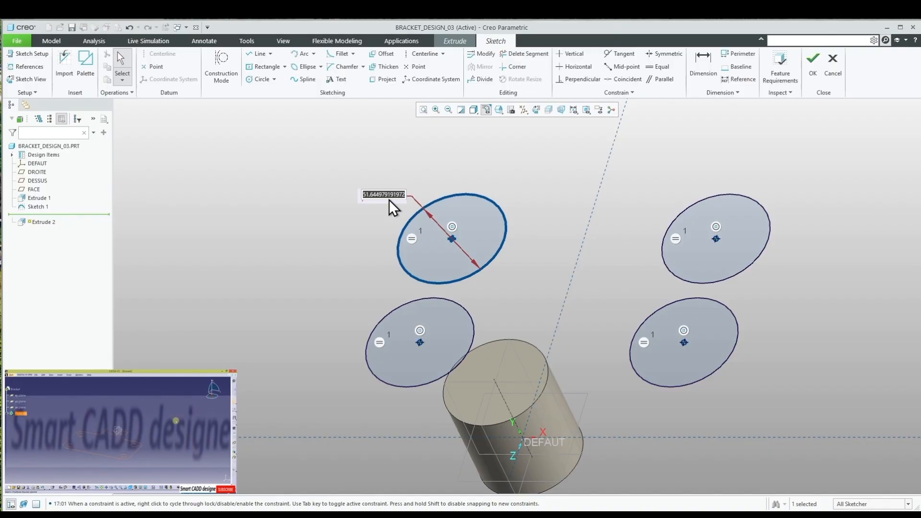
type("34")
key("Return")
right_click(435, 113)
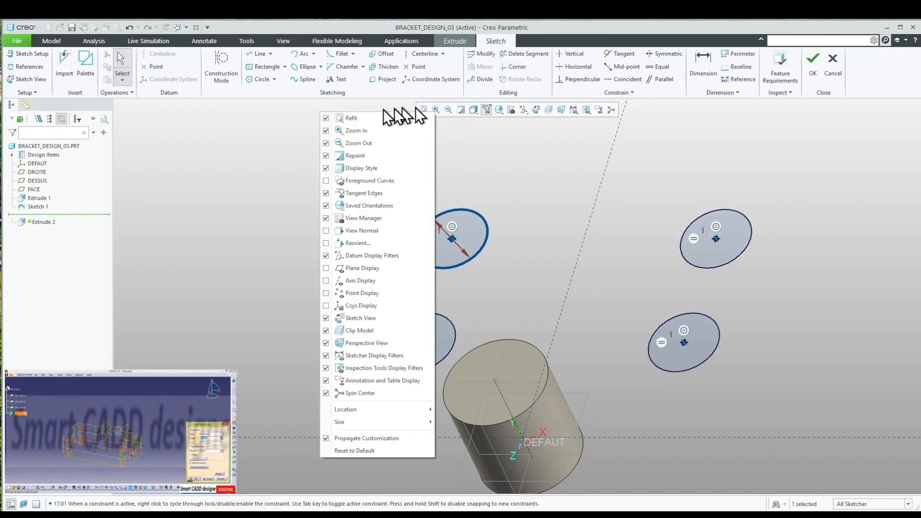
left_click(255, 173)
right_click(255, 172)
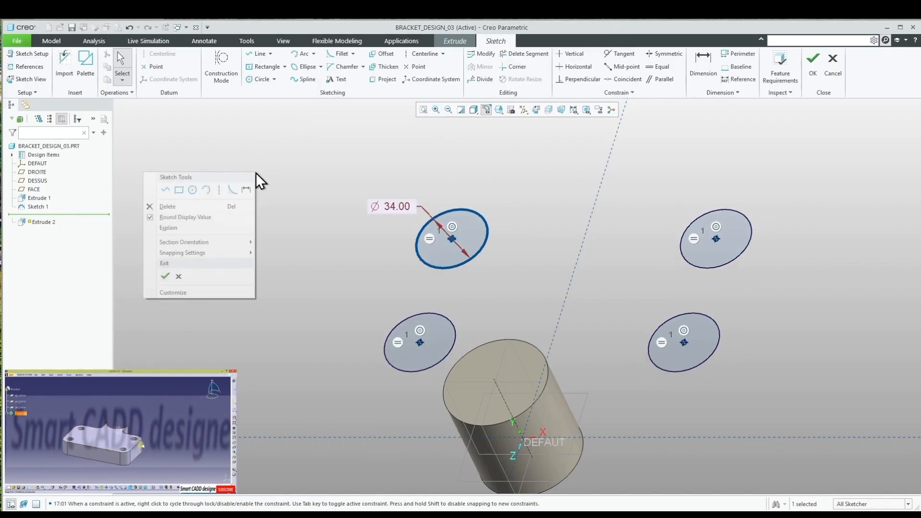
left_click(174, 274)
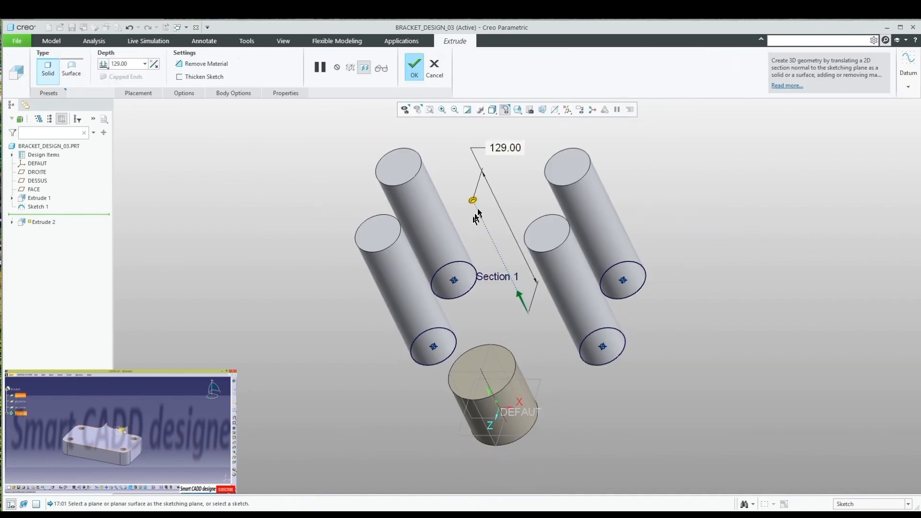
Extrude the four circles up to the main cylinder's top face using the To Reference depth option.
left_click(479, 147)
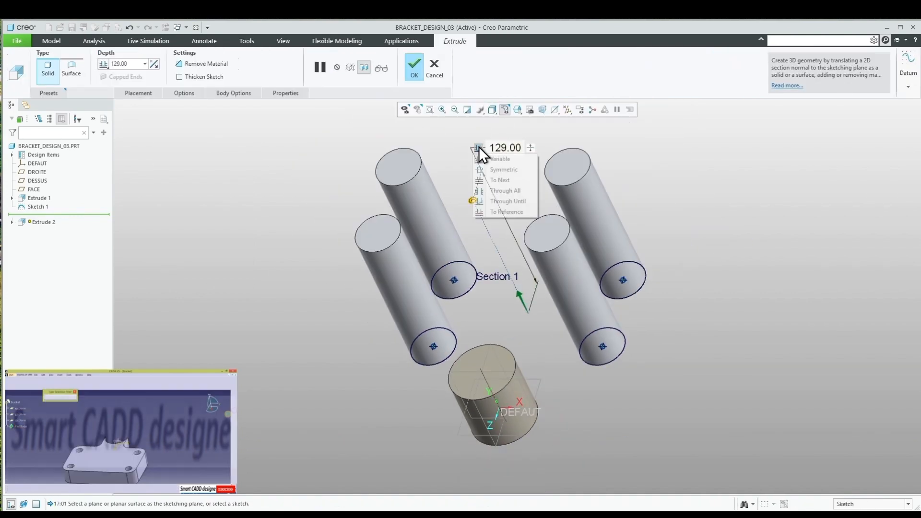
left_click(484, 211)
left_click(454, 369)
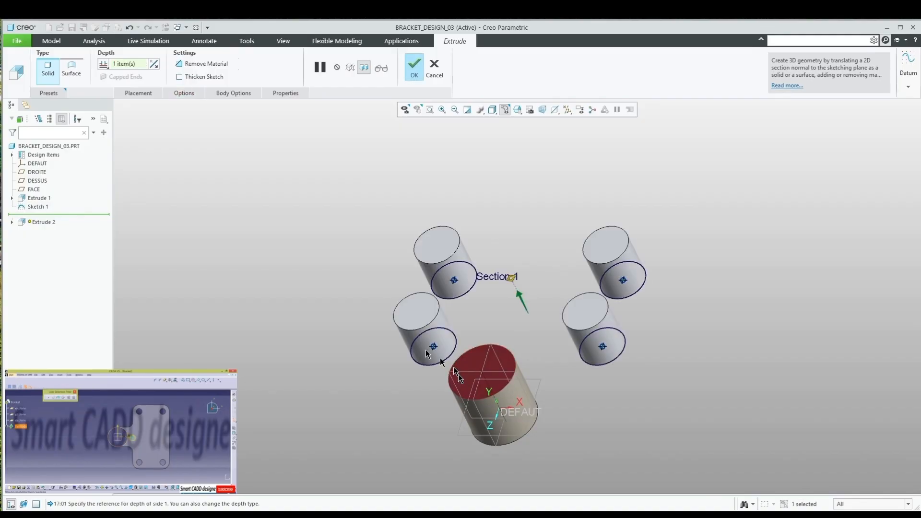
middle_click(382, 333)
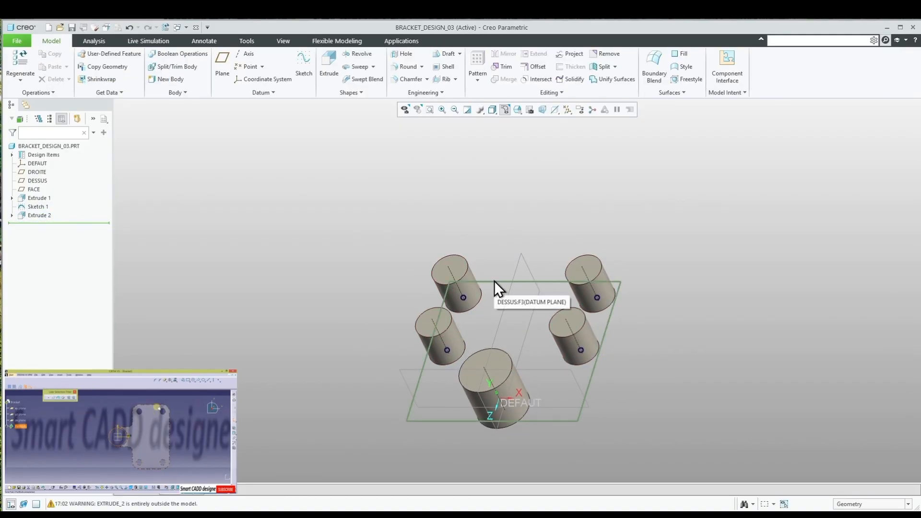
Start another extrusion sketch on the DESSUS plane and draw a closed eight-sided line outline through the outer quadrant points of the four corner bosses.
left_click(494, 281)
left_click(513, 248)
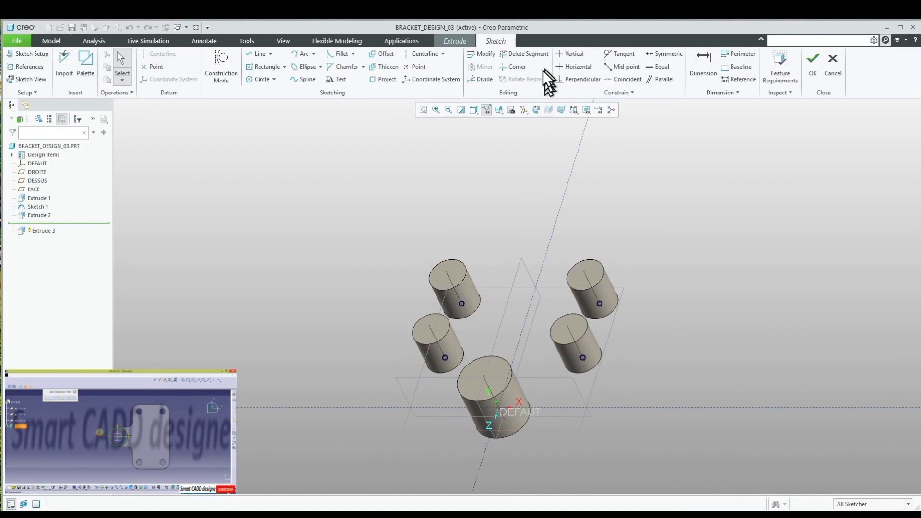
left_click(536, 110)
right_click(314, 330)
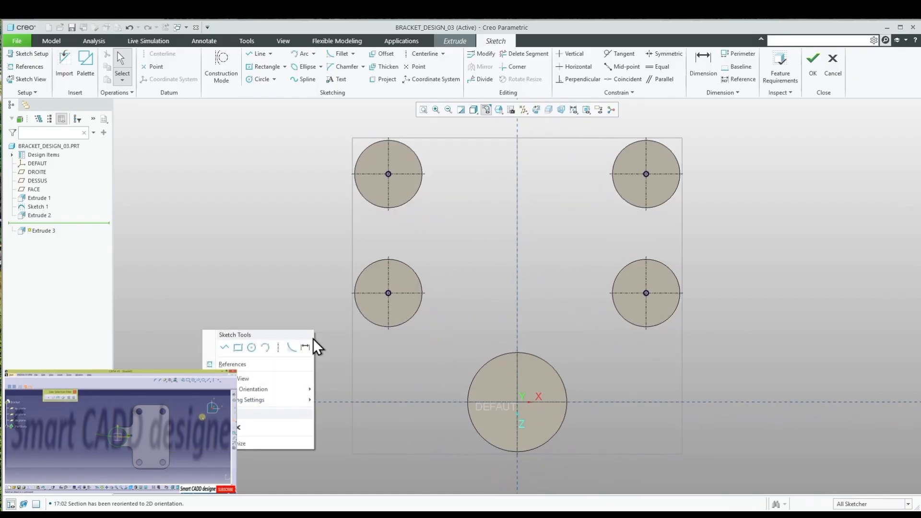
left_click(221, 347)
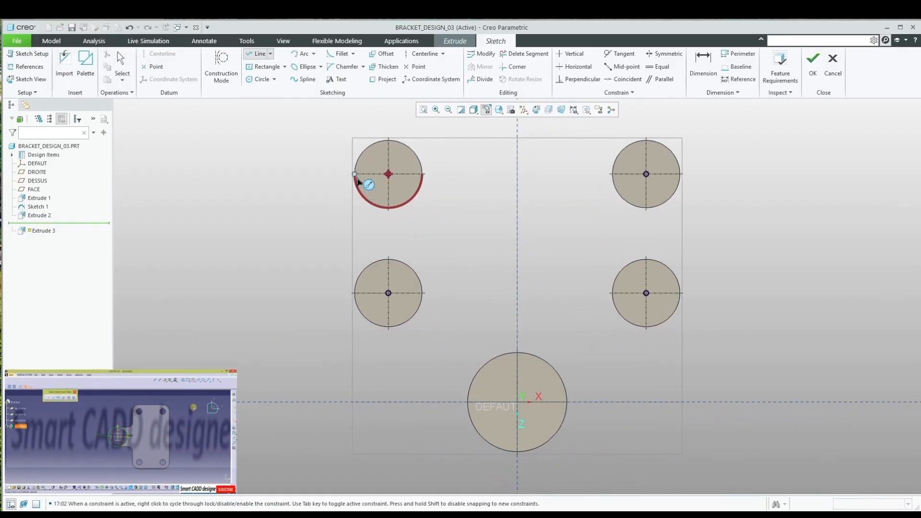
left_click(388, 140)
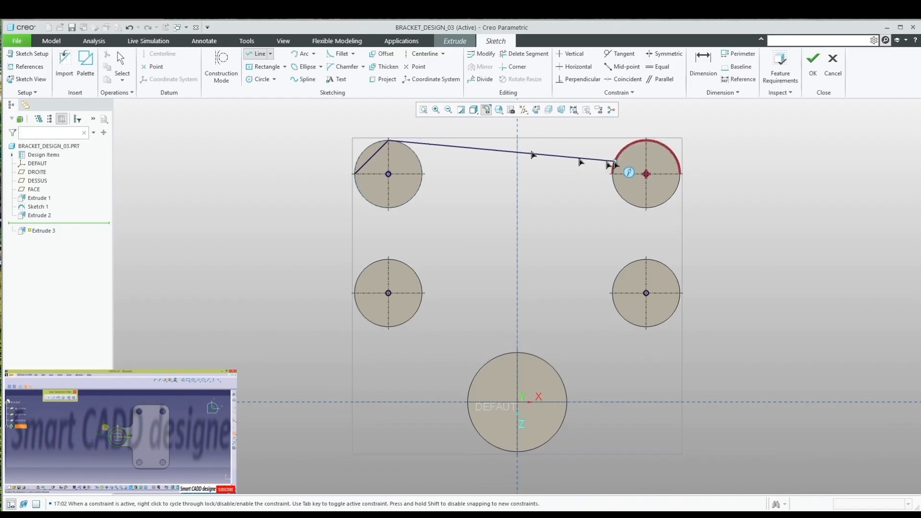
left_click(646, 140)
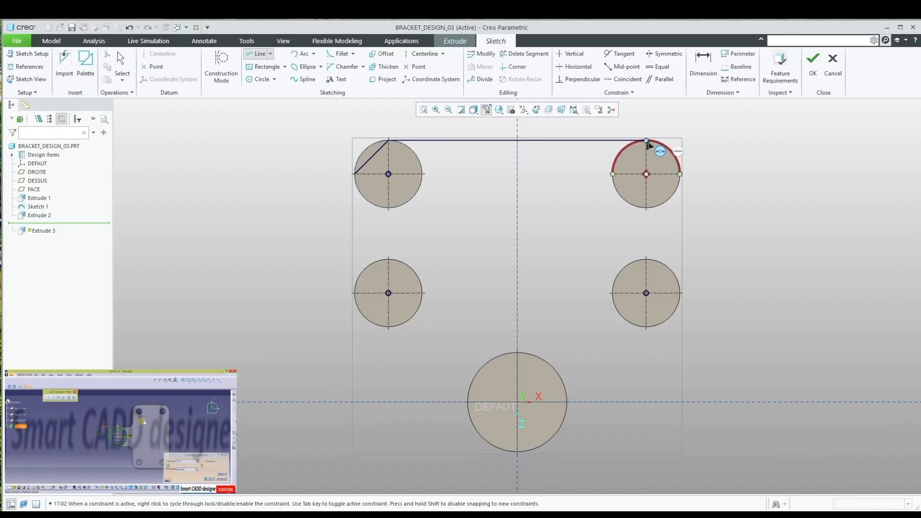
left_click(680, 173)
left_click(680, 294)
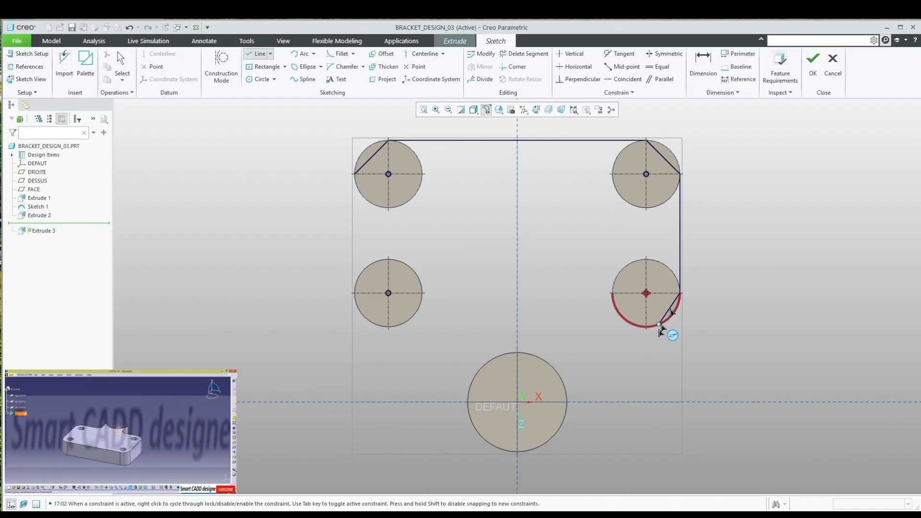
left_click(646, 327)
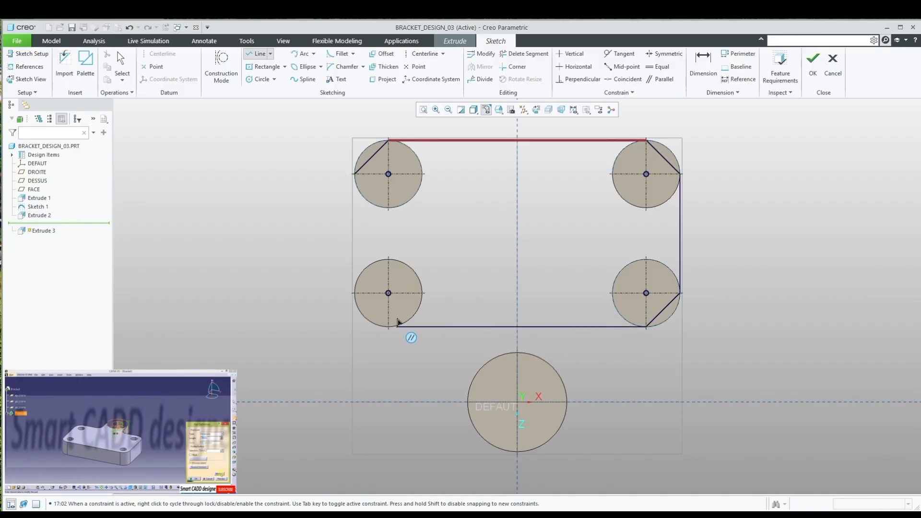
left_click(389, 326)
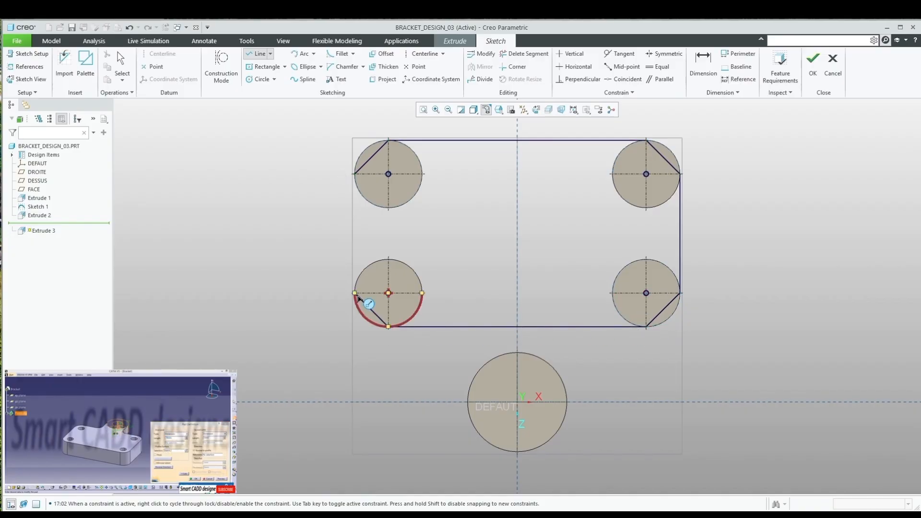
left_click(354, 293)
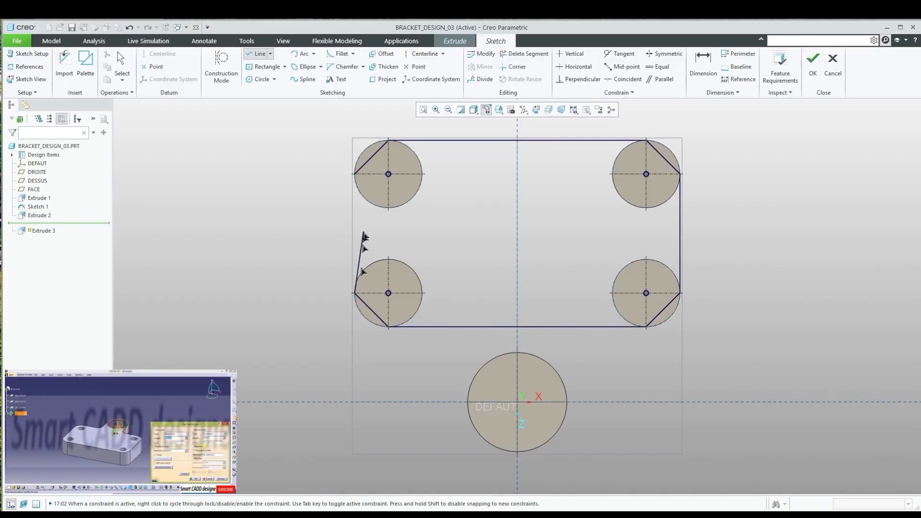
left_click(355, 174)
key("ctrl+a")
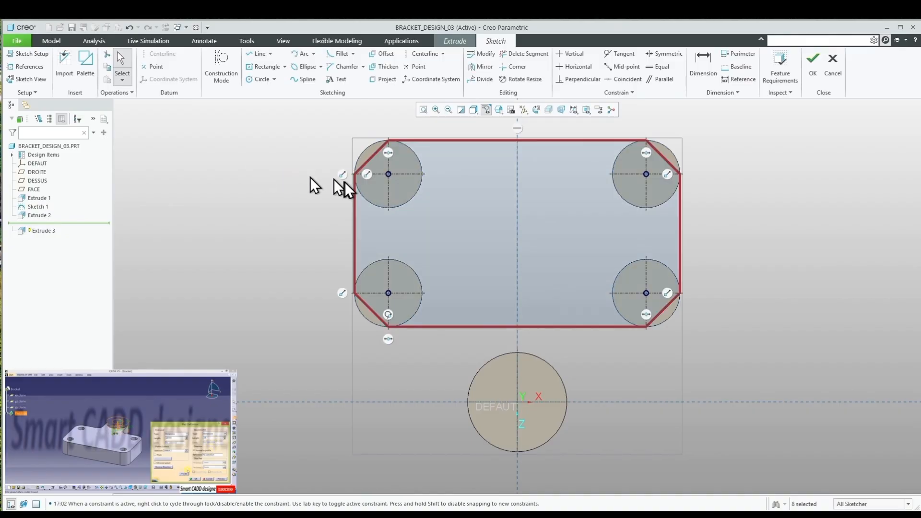
Draw a rectangle as wide as the main cylinder and about 59 long, from the horizontal reference into the eight-sided outline.
right_click(437, 259)
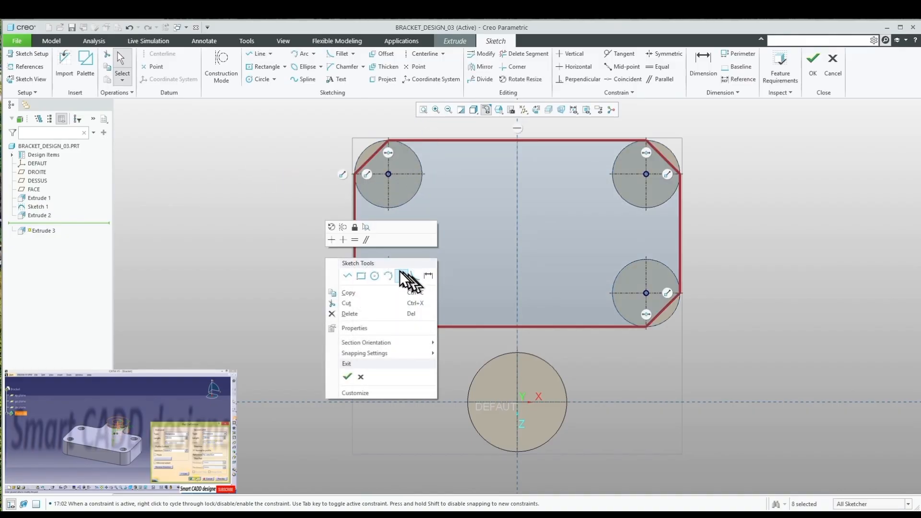
left_click(361, 276)
left_click(468, 402)
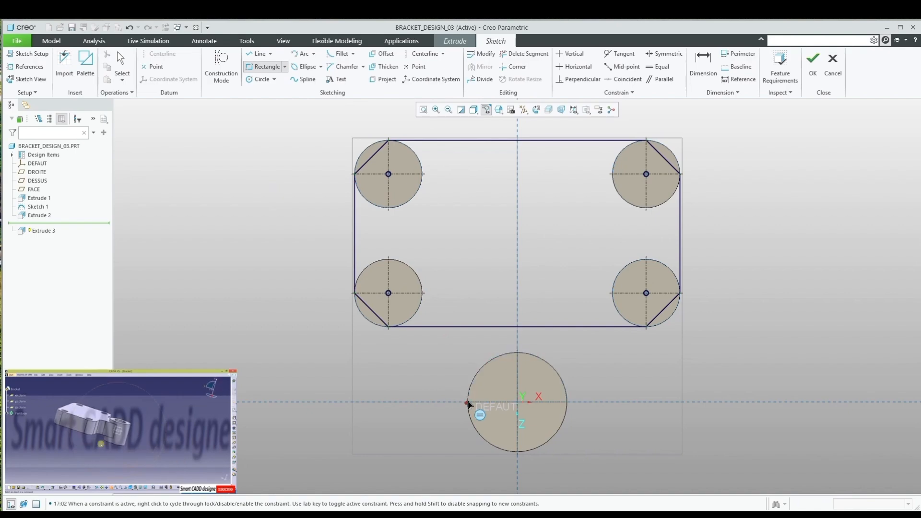
left_click(570, 288)
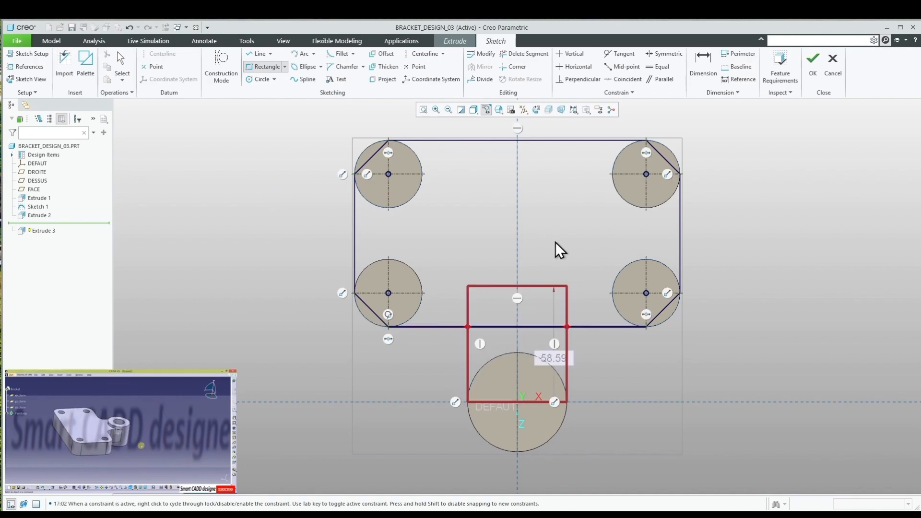
middle_click(555, 242)
Trim away the overlapping segments between the rectangle and the outline to leave one closed profile, and finish the sketch.
left_click(518, 56)
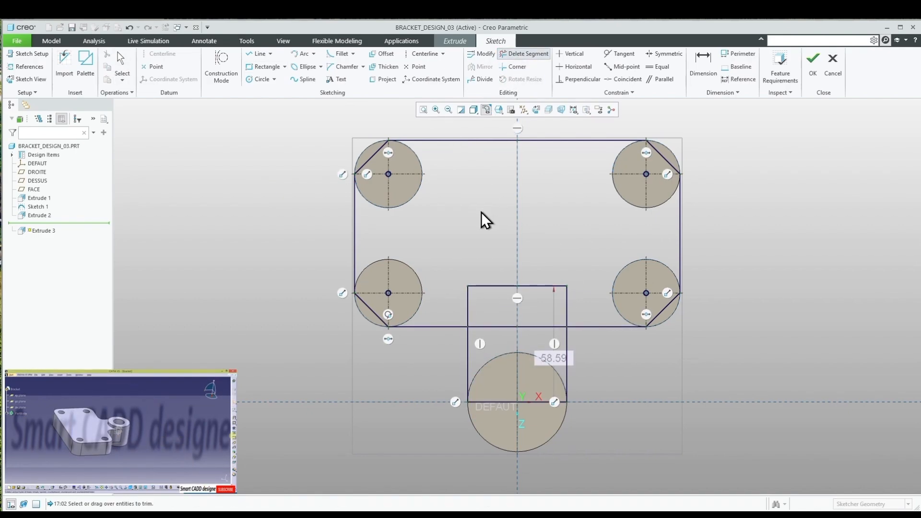
mouse_move(512, 332)
left_mouse_down()
mouse_move(546, 279)
mouse_move(459, 300)
left_mouse_up()
middle_click(484, 226)
mouse_move(516, 255)
middle_mouse_down()
mouse_move(514, 210)
mouse_move(499, 220)
middle_mouse_up()
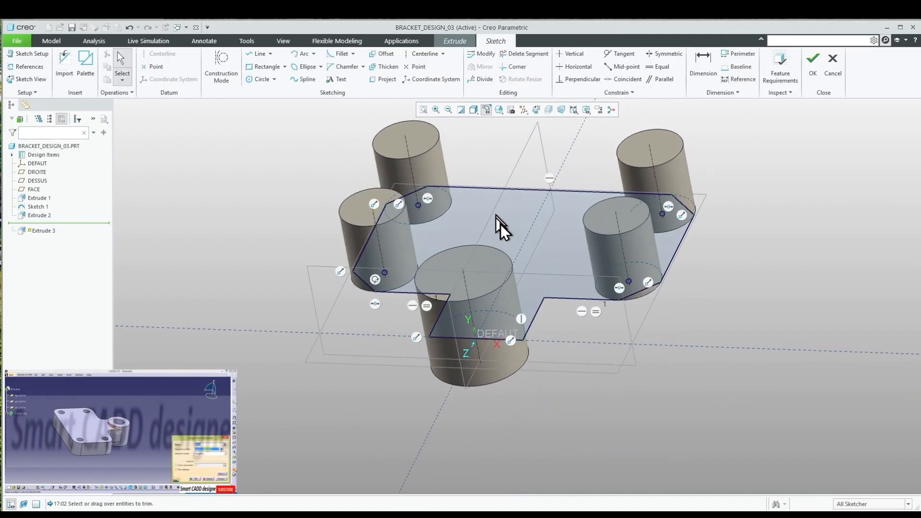
right_click(503, 223)
left_click(405, 324)
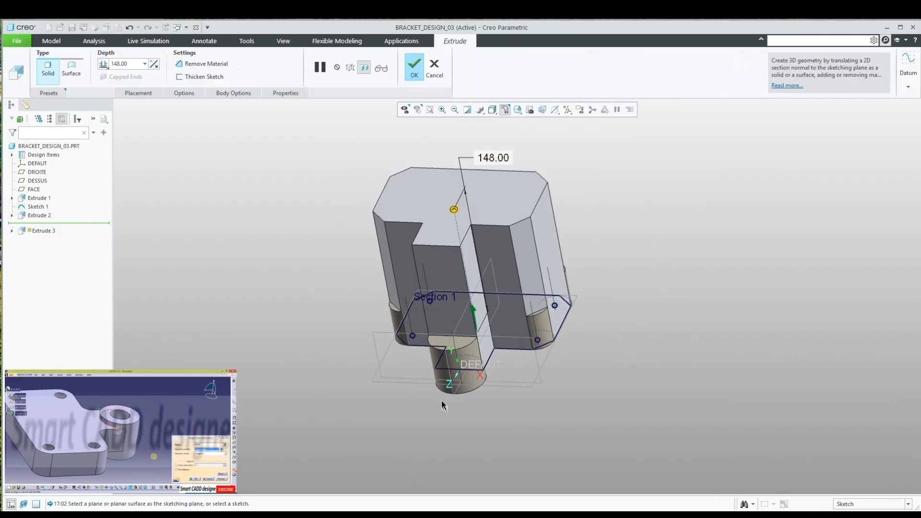
Extrude the bracket plate profile to a depth of 32.
scroll(442, 401, "up", 1)
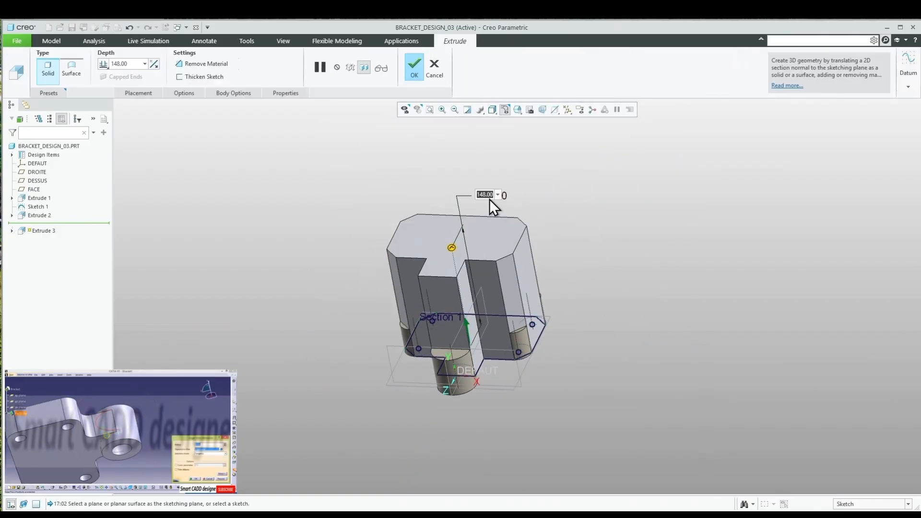
type("32")
key("Return")
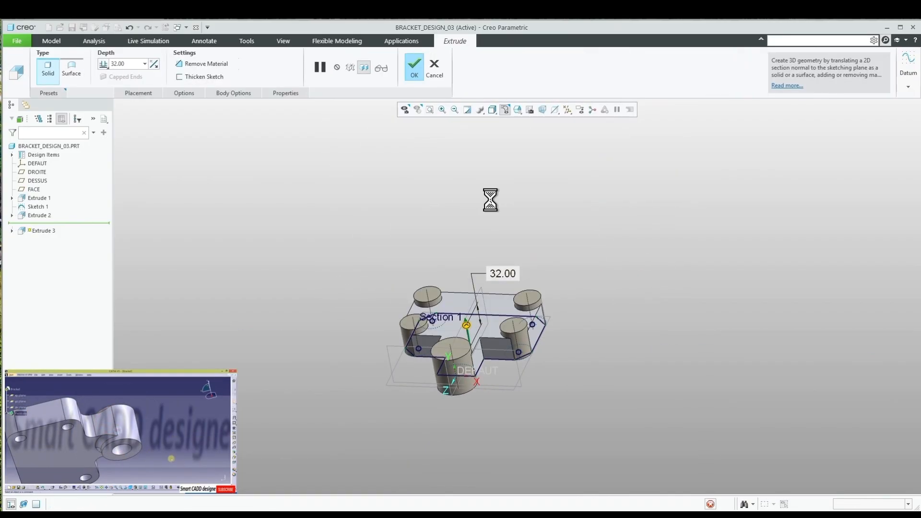
middle_click_drag(476, 262, 452, 339)
scroll(471, 341, "down", 5)
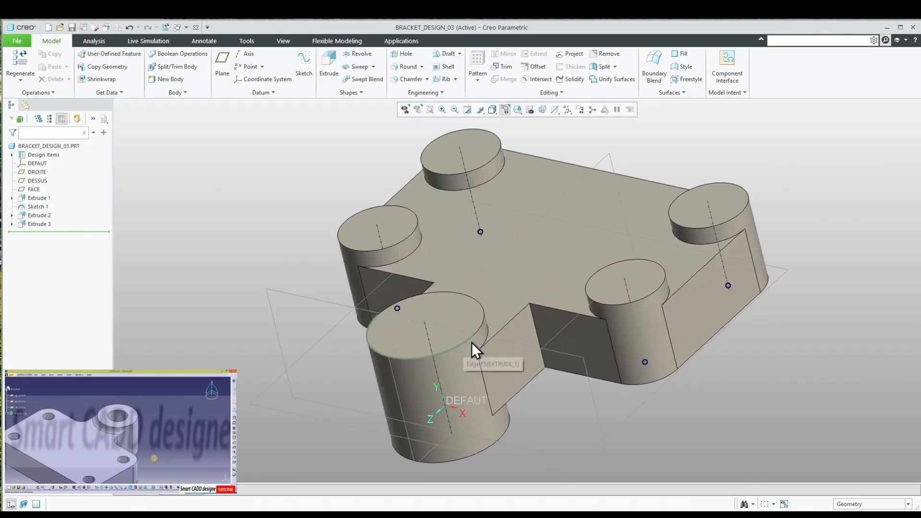
Round the two inner corner edges between the plate's neck and its wider body with a radius of 12.
left_click(539, 334)
left_click(549, 302)
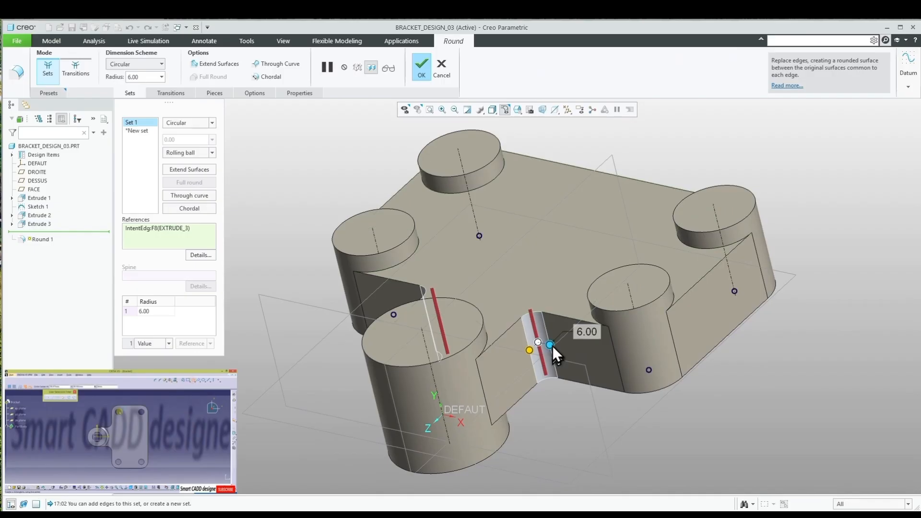
left_click_drag(552, 345, 559, 348)
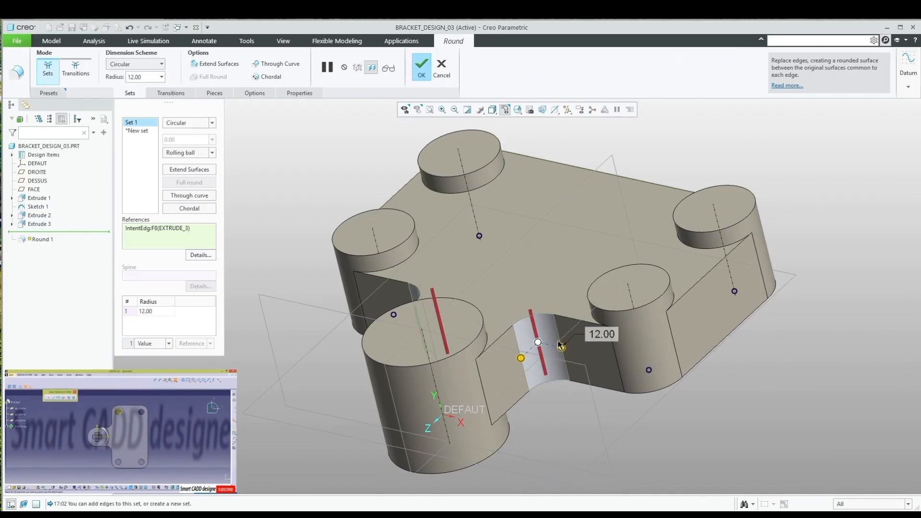
middle_click(558, 359)
Round the edges where the four corner bosses and the main cylinder meet the plate with a radius of 6.
scroll(556, 367, "down", 3)
middle_click_drag(644, 227, 545, 333)
scroll(542, 322, "up", 3)
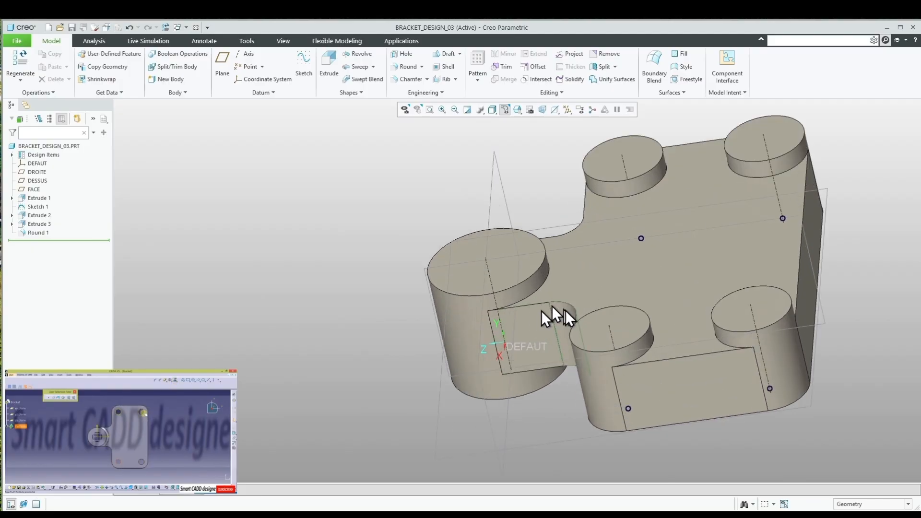
left_click(640, 357)
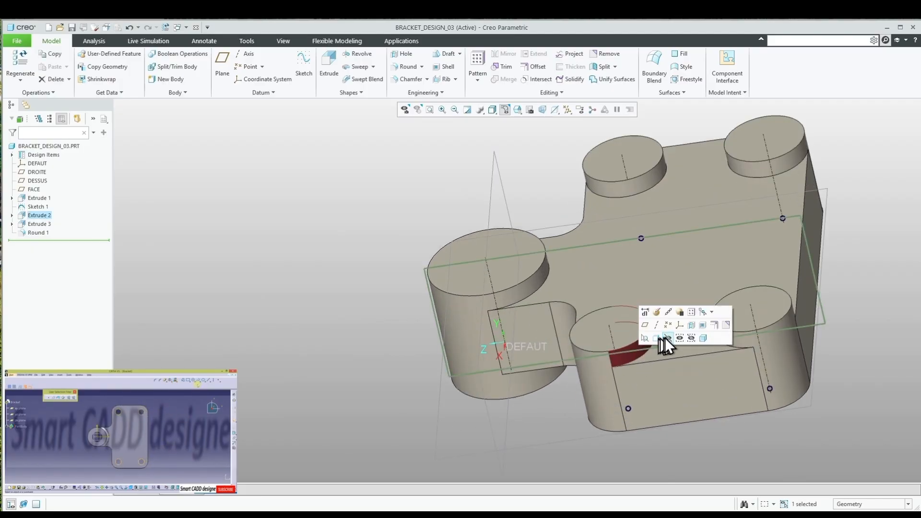
left_click(406, 67)
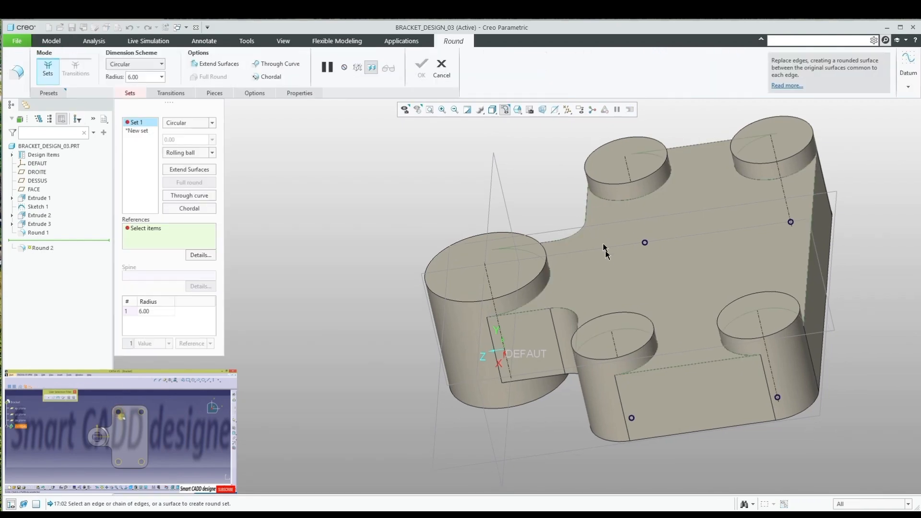
left_click(653, 359)
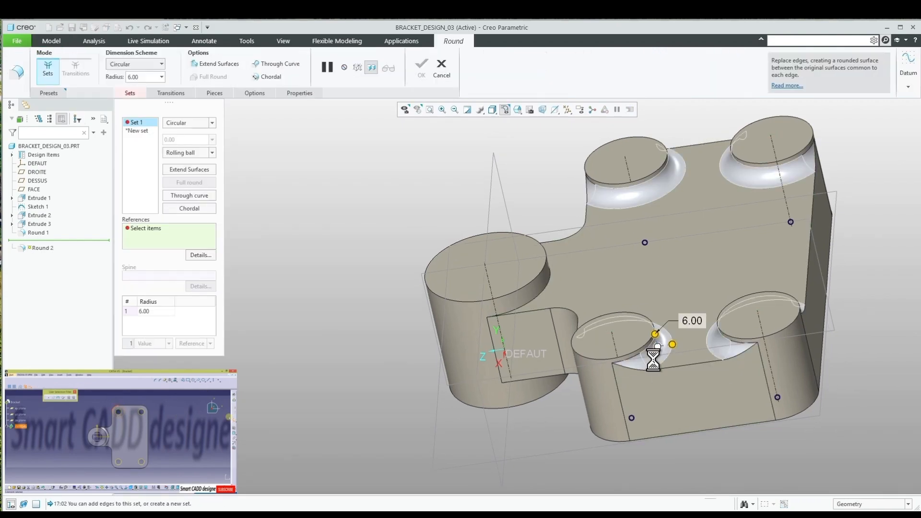
left_click(548, 288, "ctrl")
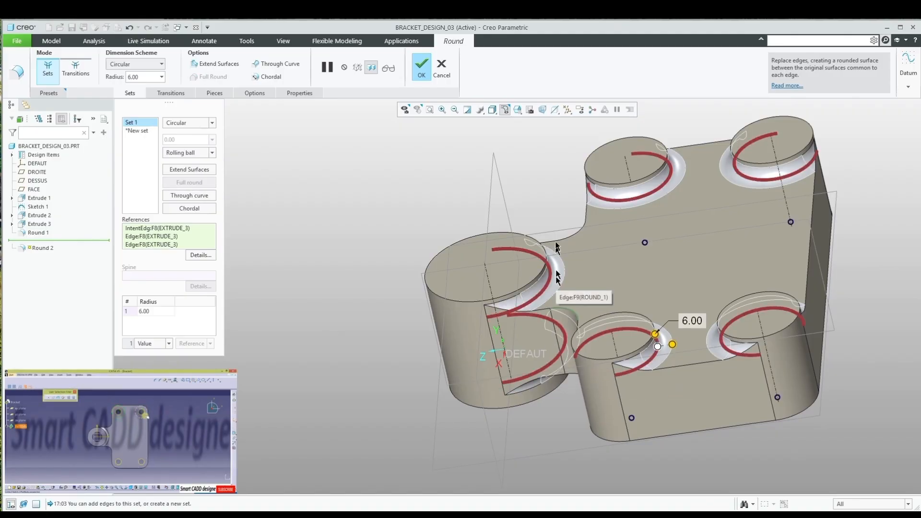
middle_click(531, 205)
Change the radius of the rounds around the bosses and main cylinder to 8 and regenerate the model.
left_click(413, 193)
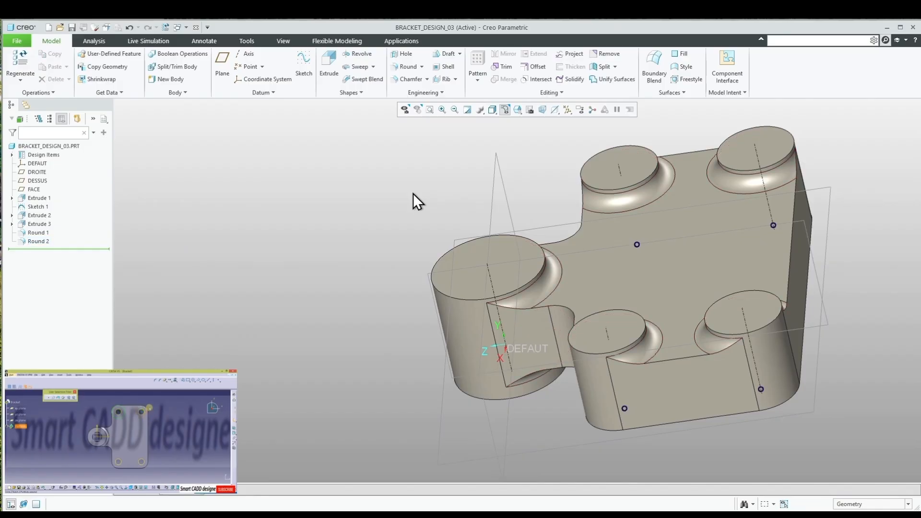
double_click(551, 281)
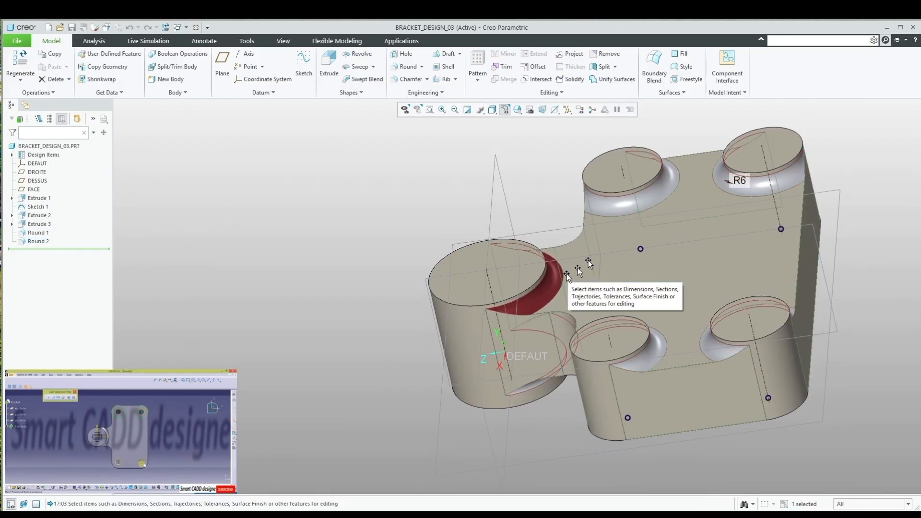
double_click(747, 181)
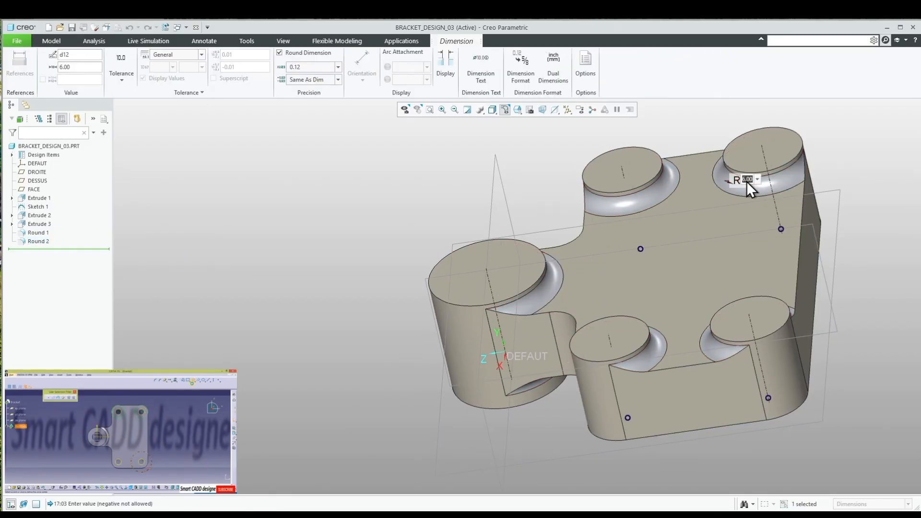
type("8")
key("Return")
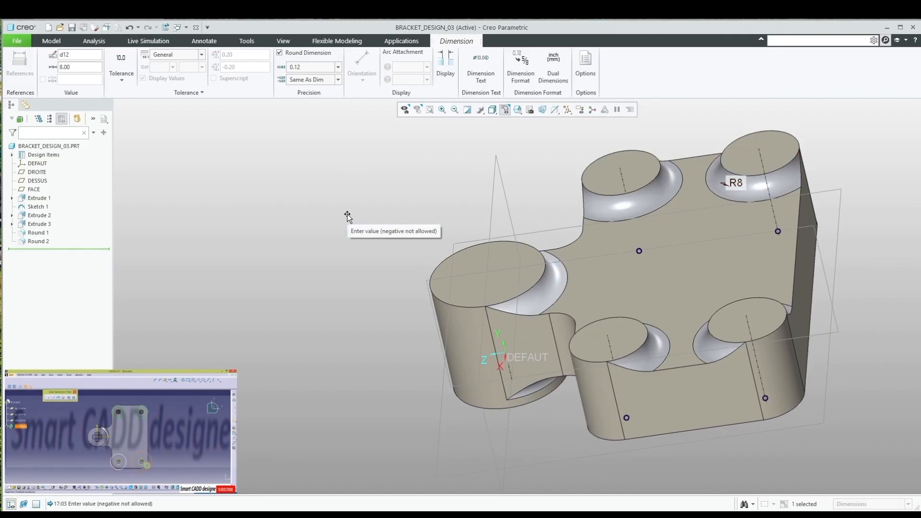
middle_click_drag(348, 214, 313, 220)
scroll(313, 219, "up", 3)
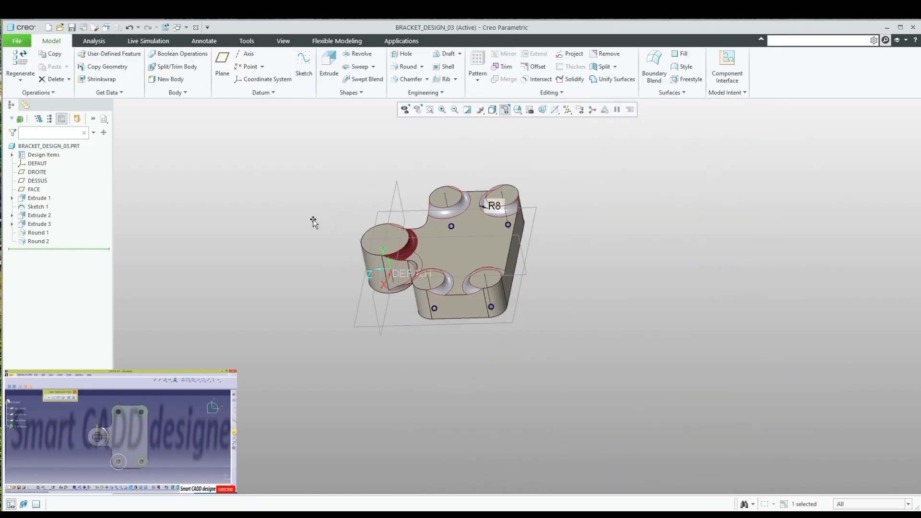
left_click(313, 220)
Start a sketch on the DROITE plane and orient the view parallel to it.
scroll(336, 223, "down", 3)
middle_click_drag(445, 247, 489, 257)
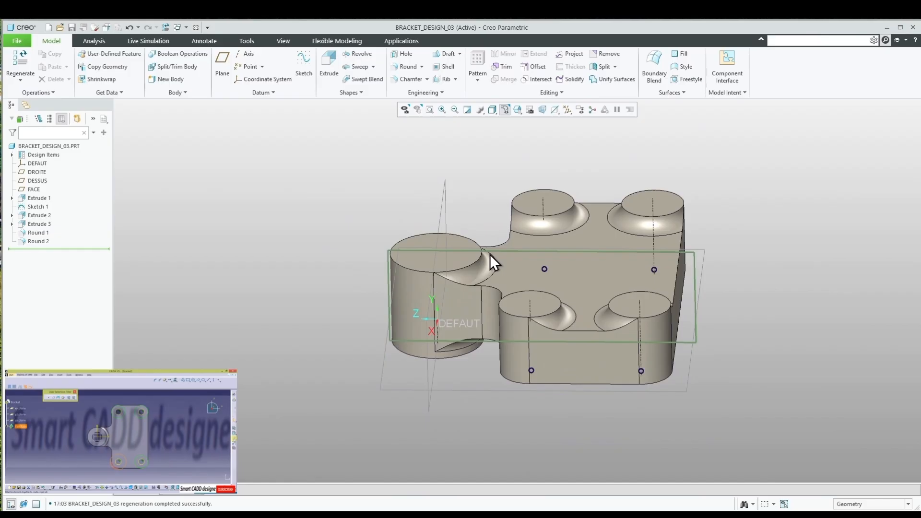
left_click(697, 269)
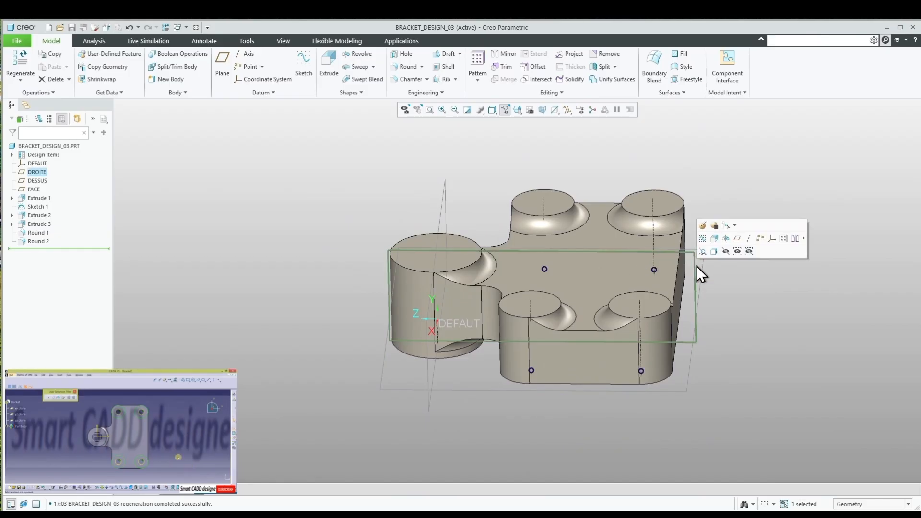
left_click(703, 238)
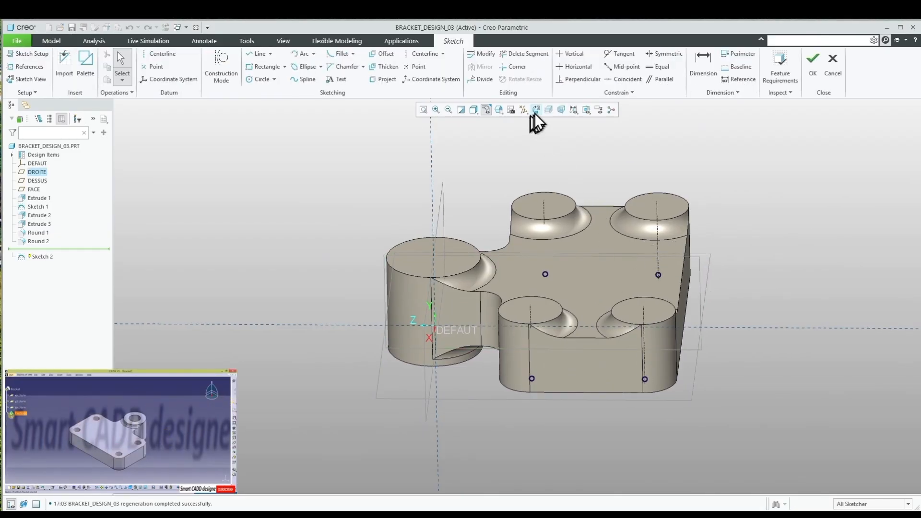
left_click(535, 110)
Draw a U-shaped line chain with a base about 63 wide on the horizontal reference, ending at the plate's outer edge, and sides about 84 and 55 high.
right_click(479, 177)
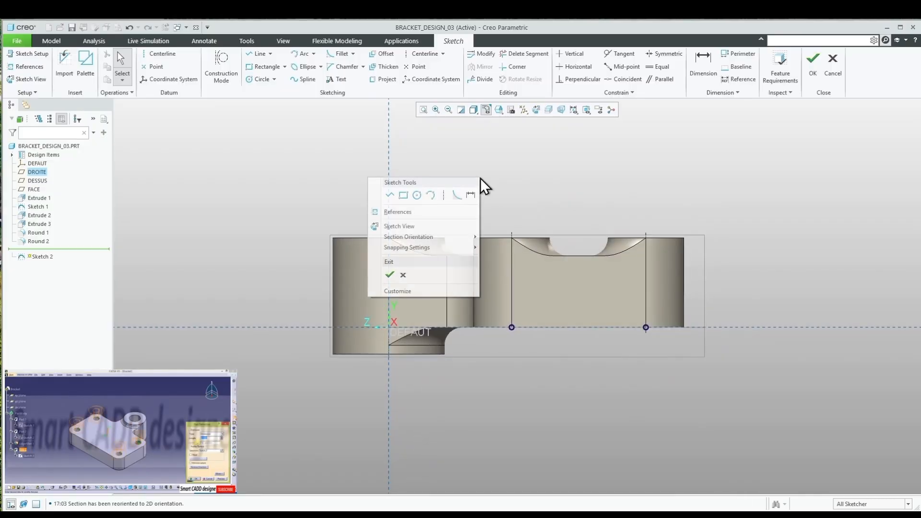
left_click(390, 194)
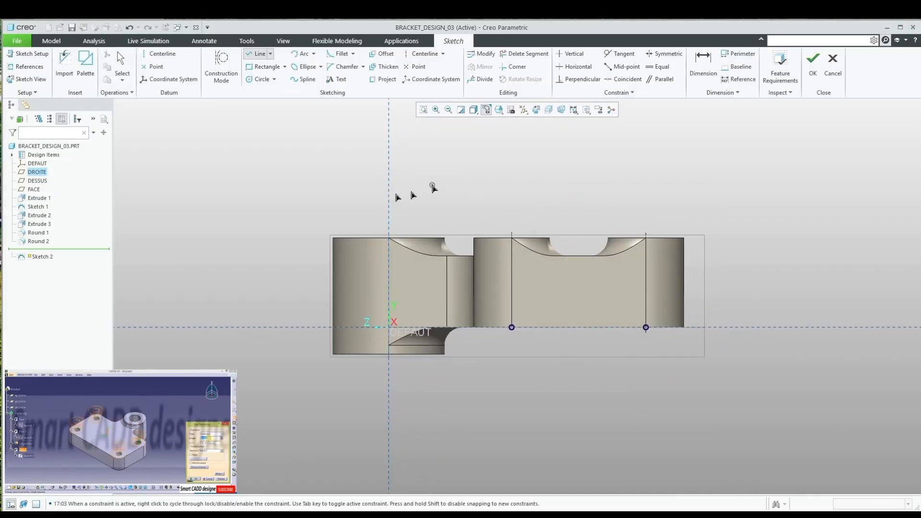
left_click(543, 139)
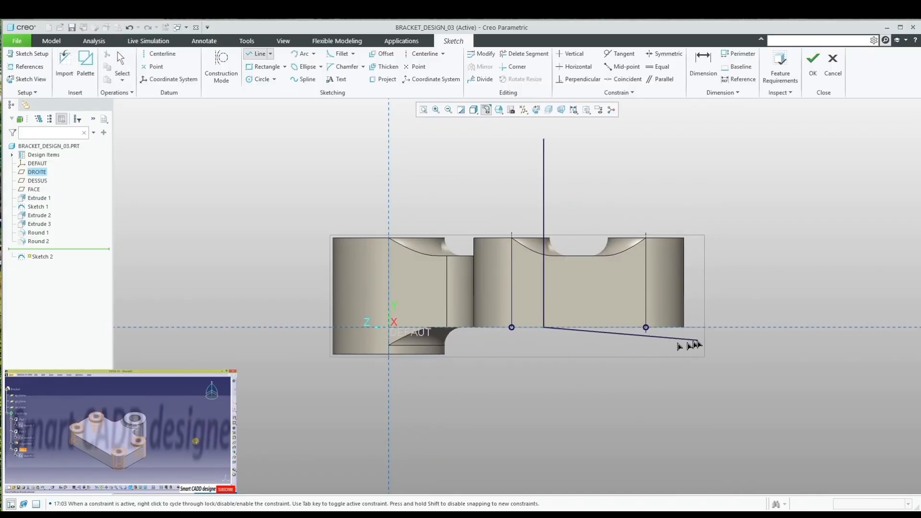
left_click(684, 204)
scroll(581, 281, "up", 6)
scroll(626, 213, "down", 3)
scroll(595, 255, "up", 1)
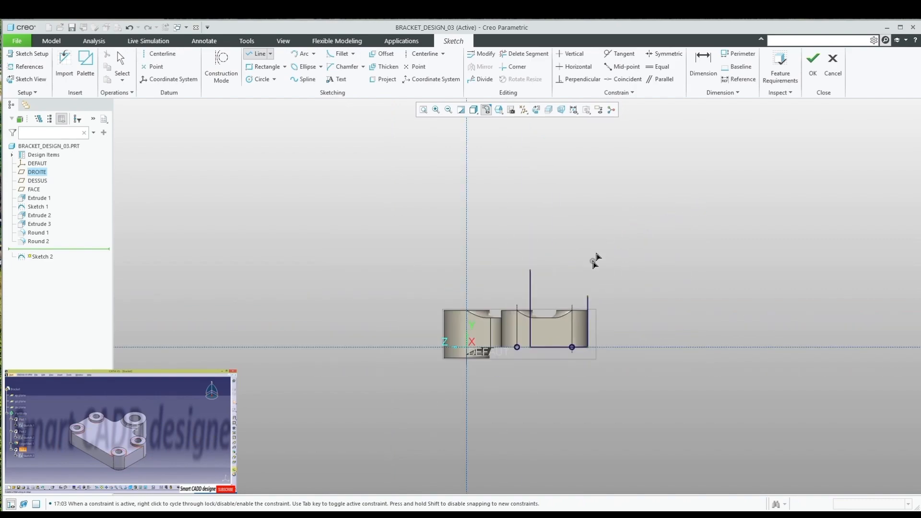
Close the profile with three connected arcs of about radius 71, 38 and 136, forming a curved arm with a rounded end.
right_click(592, 271)
left_click(531, 291)
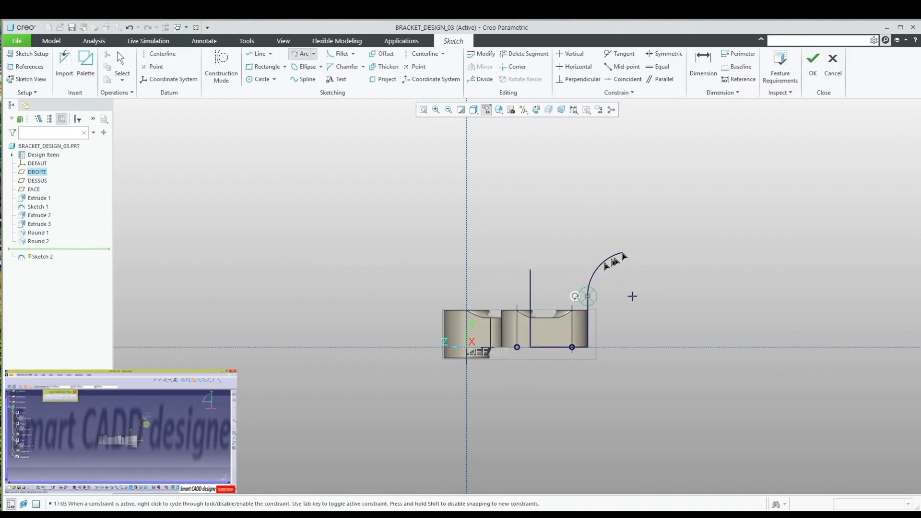
left_click(638, 235)
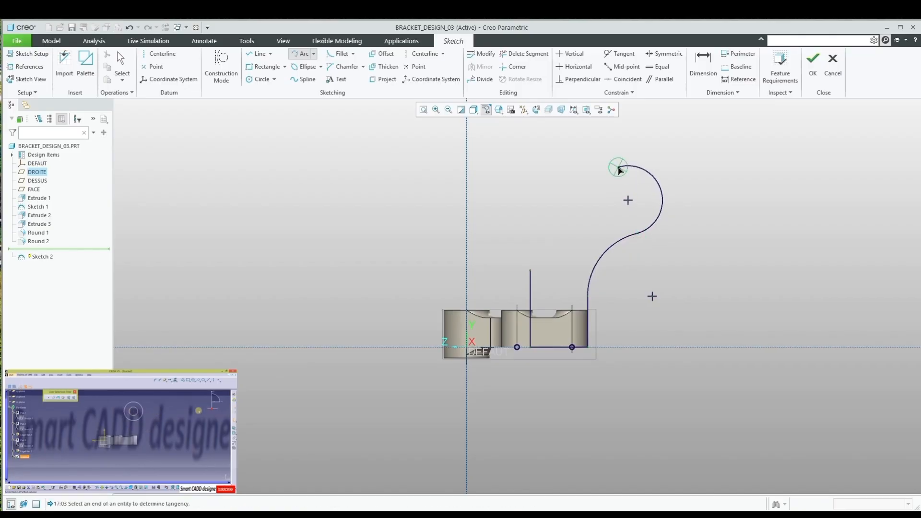
left_click(618, 168)
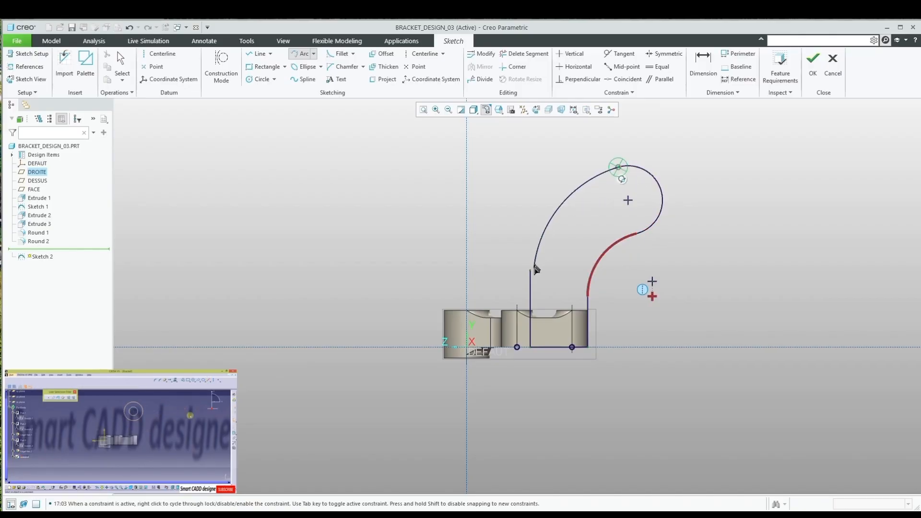
left_click(530, 270)
middle_click(515, 215)
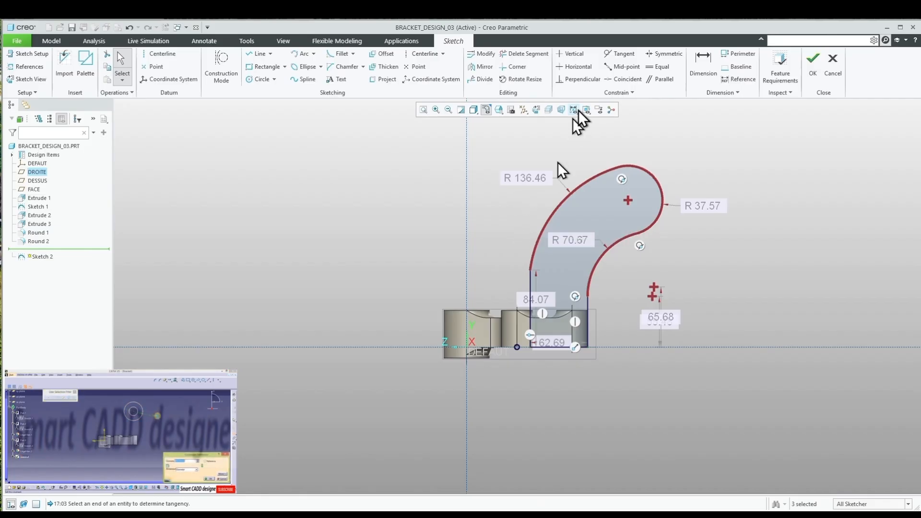
Make the large outer arc tangent to the vertical line it meets.
left_click(619, 53)
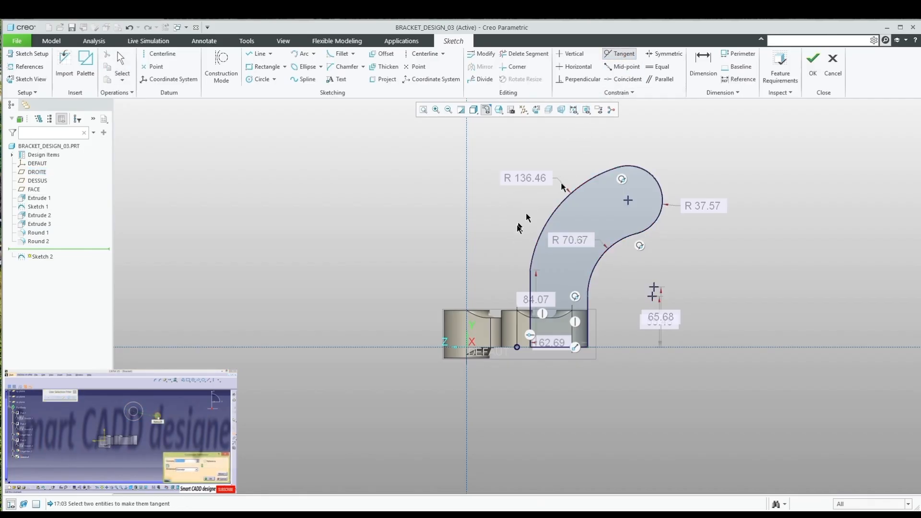
left_click(536, 246)
left_click(535, 281)
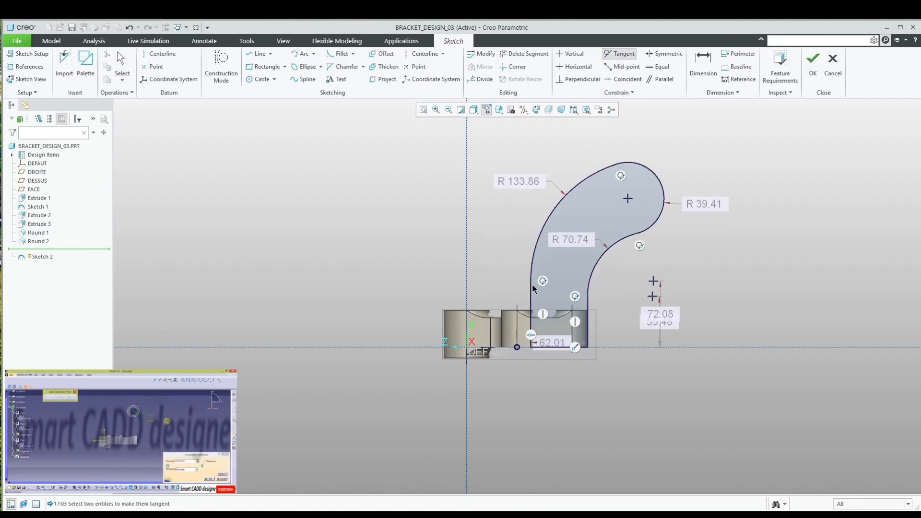
Dimension the horizontal distance from the vertical reference to the center of the arm's end arc as 160.
right_click(544, 152)
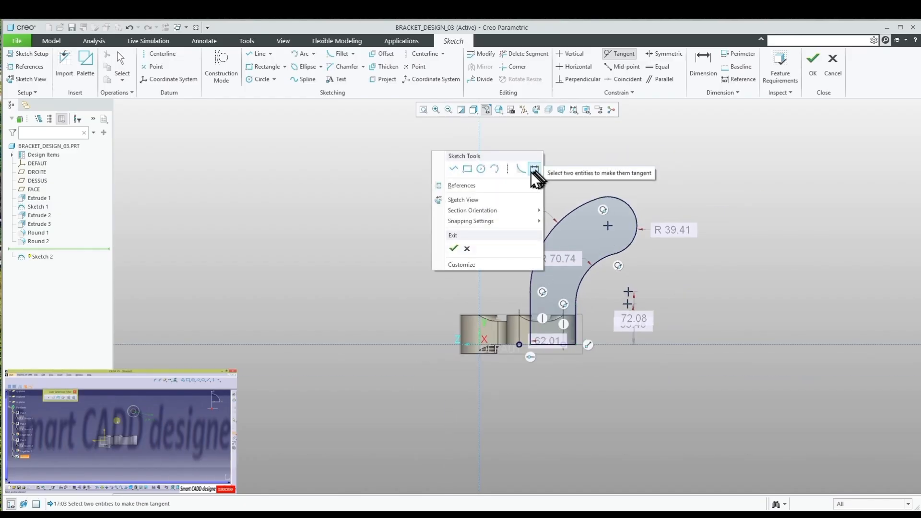
left_click(533, 168)
left_click(607, 226)
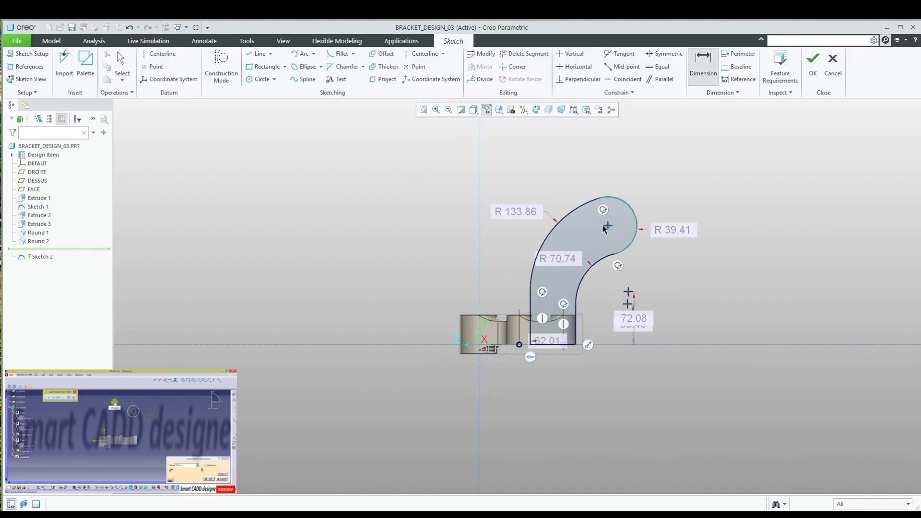
left_click(480, 228)
middle_click(517, 181)
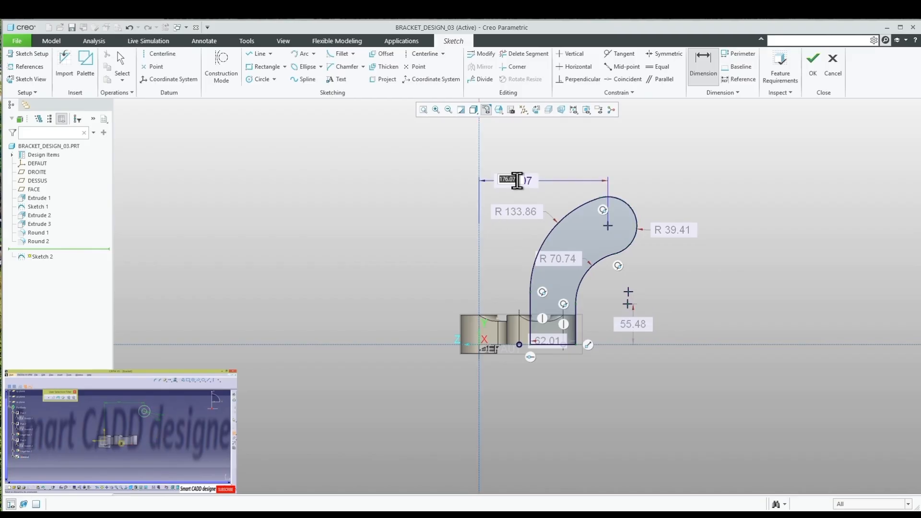
type("160")
key("Return")
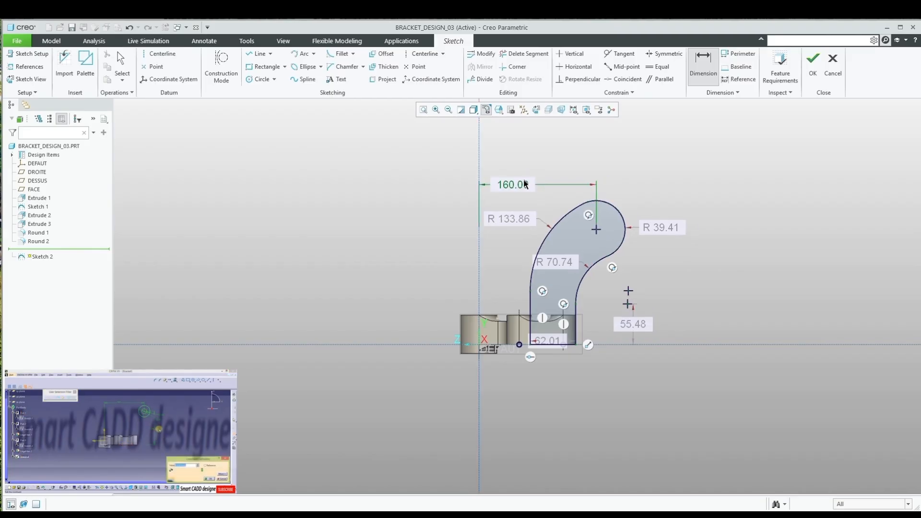
Dimension the height of the end arc's center above the horizontal reference as 137.
left_click(597, 231)
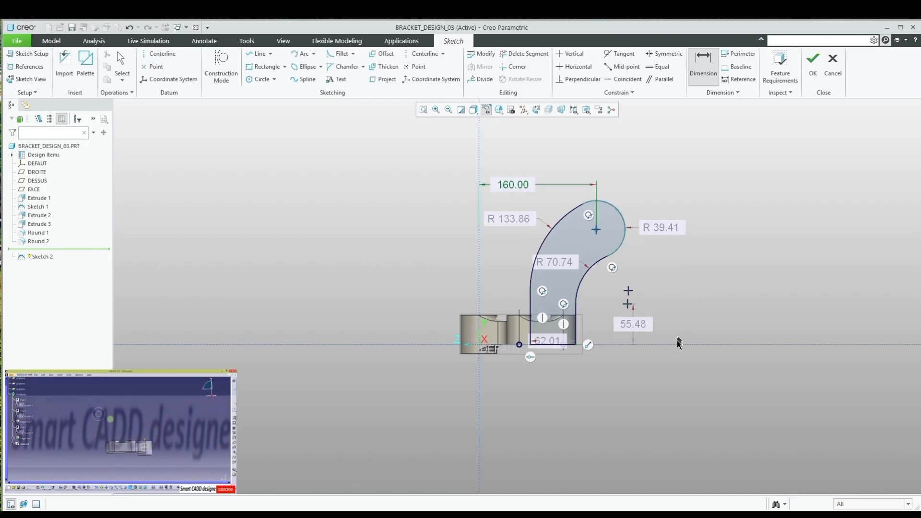
middle_click(724, 294)
type("137")
key("Return")
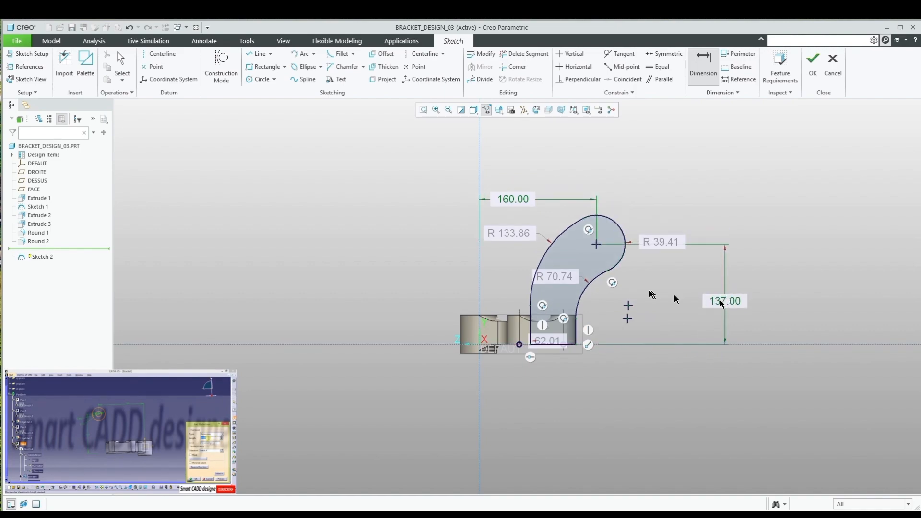
Dimension the horizontal distance between the end arc's center and the profile's inner vertical line as 100.
left_click(597, 246)
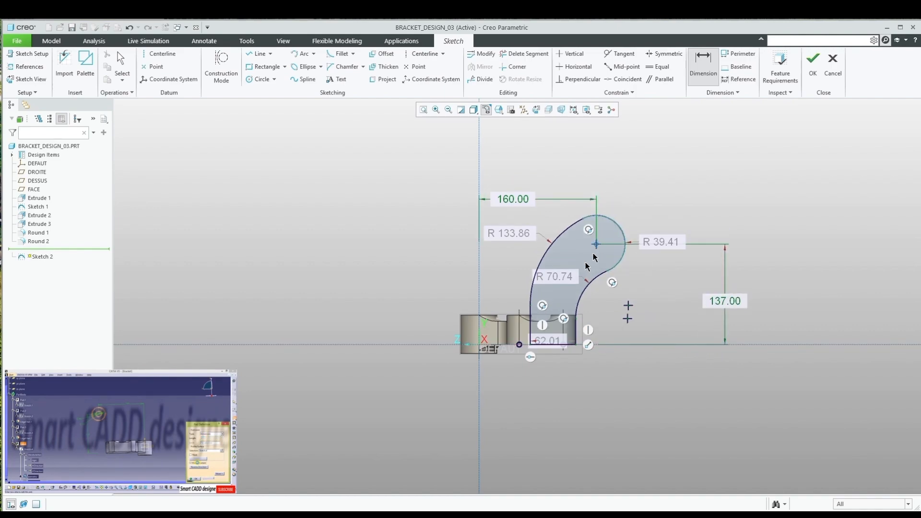
left_click(530, 314)
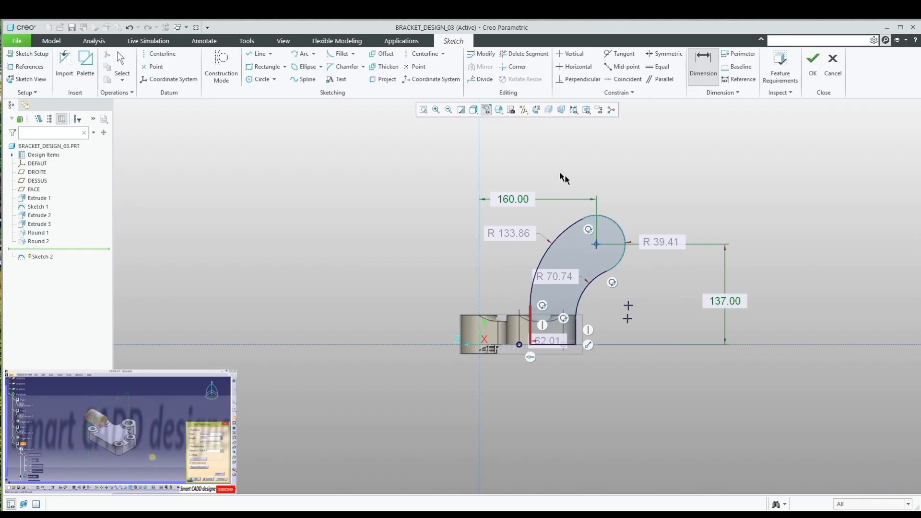
middle_click(557, 211)
type("100")
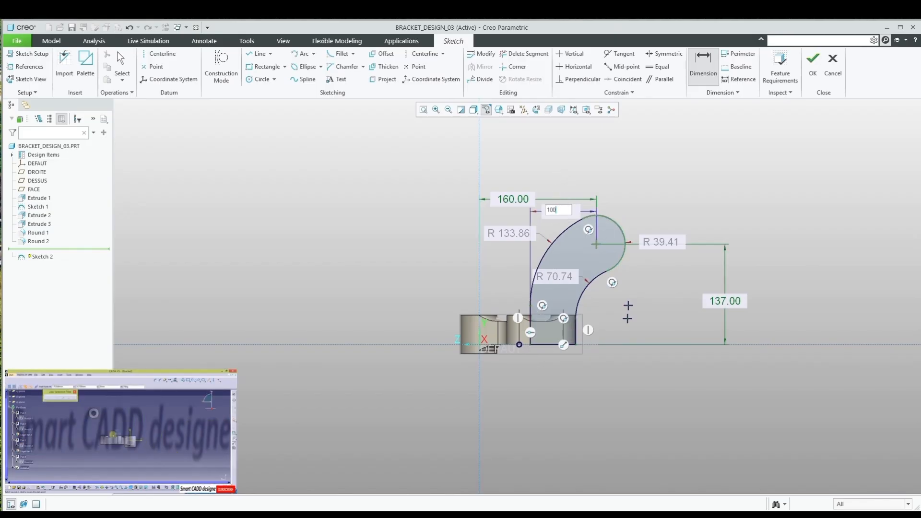
key("Return")
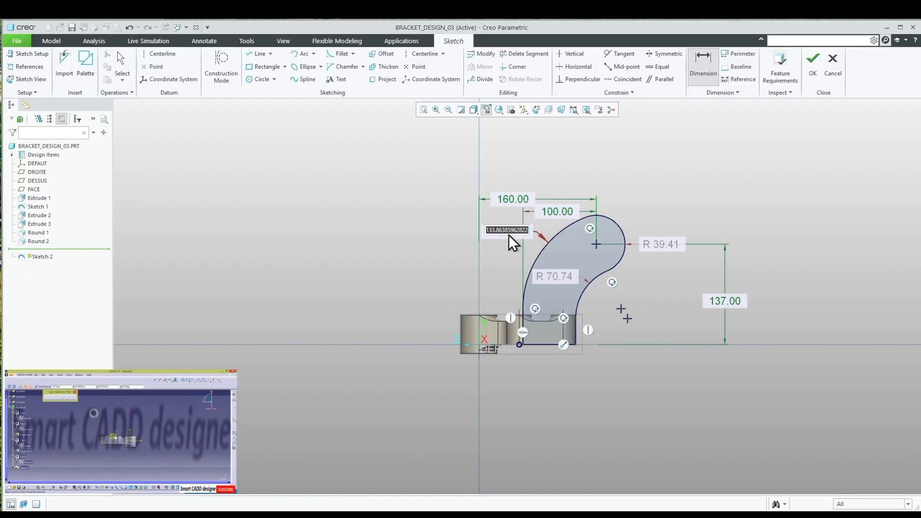
Set the radius of the arm's large outer arc to 107 and the inner arc's radius to 45.
double_click(509, 234)
type("107")
key("Return")
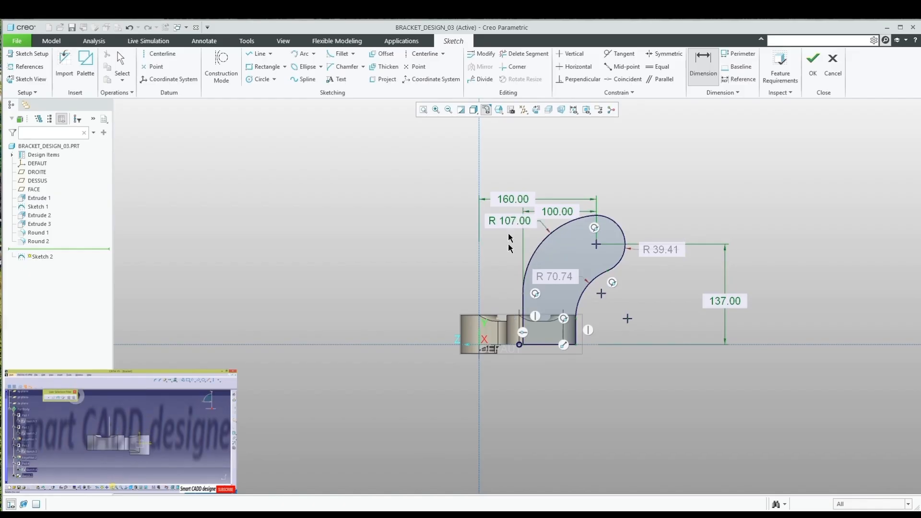
double_click(556, 276)
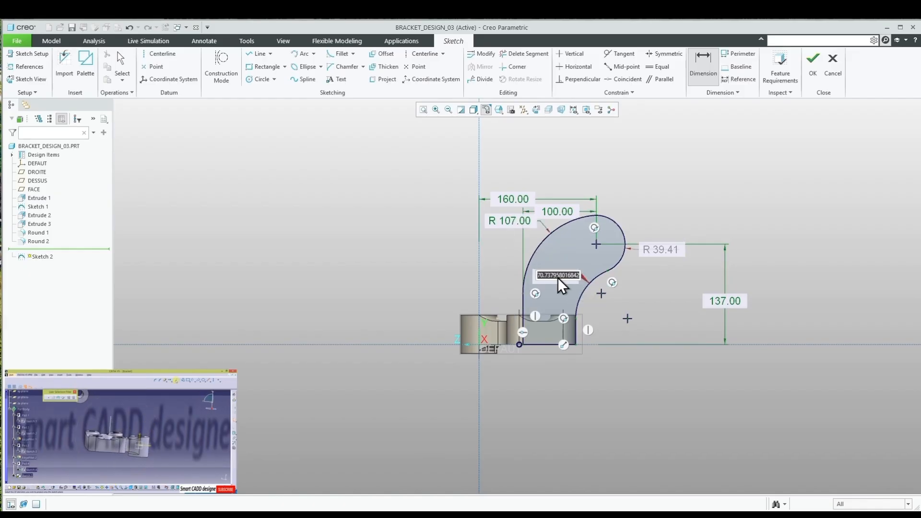
type("45")
key("Return")
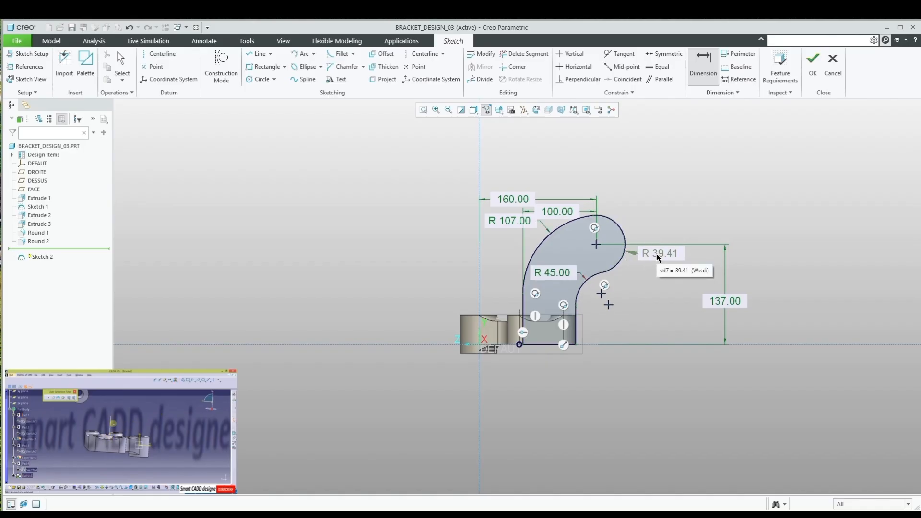
Convert the end arc's radius dimension to a diameter of 46 and finish the arm sketch.
middle_click(657, 223)
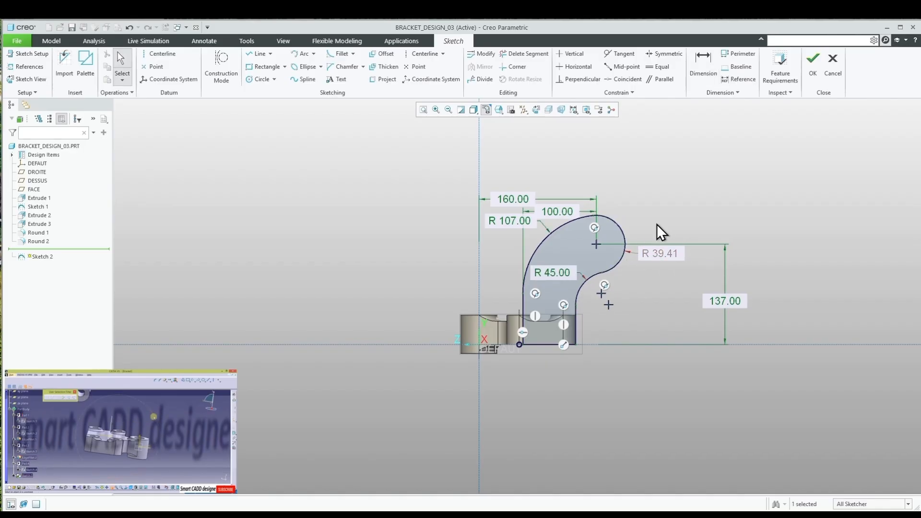
left_click(661, 255)
left_click(667, 235)
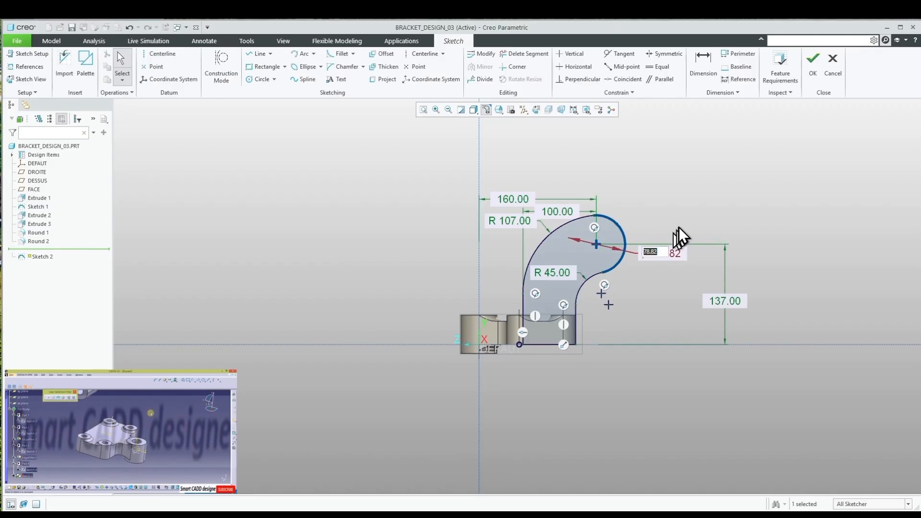
type("46")
key("Return")
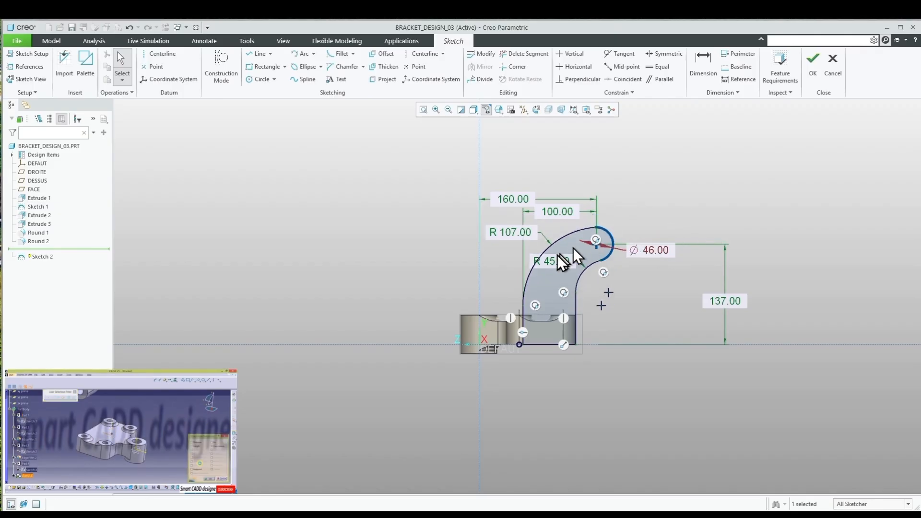
scroll(573, 248, "up", 4)
right_click(702, 163)
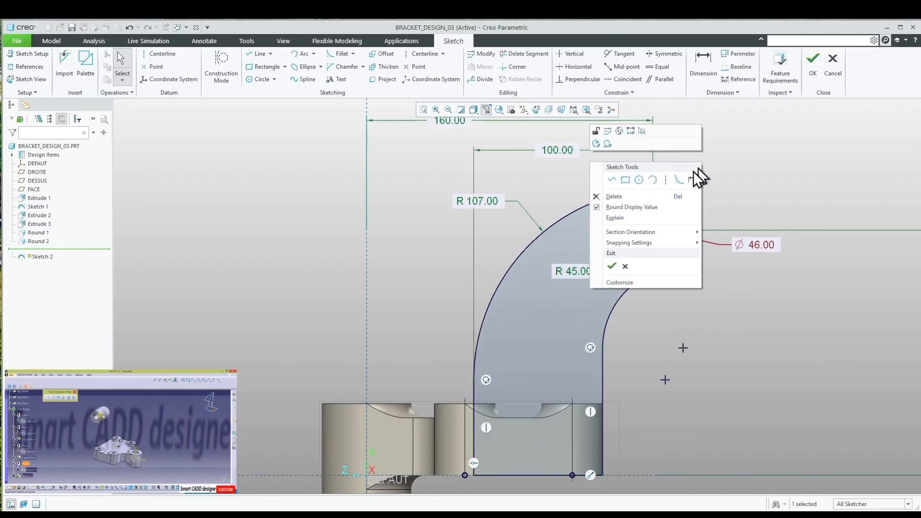
left_click(612, 266)
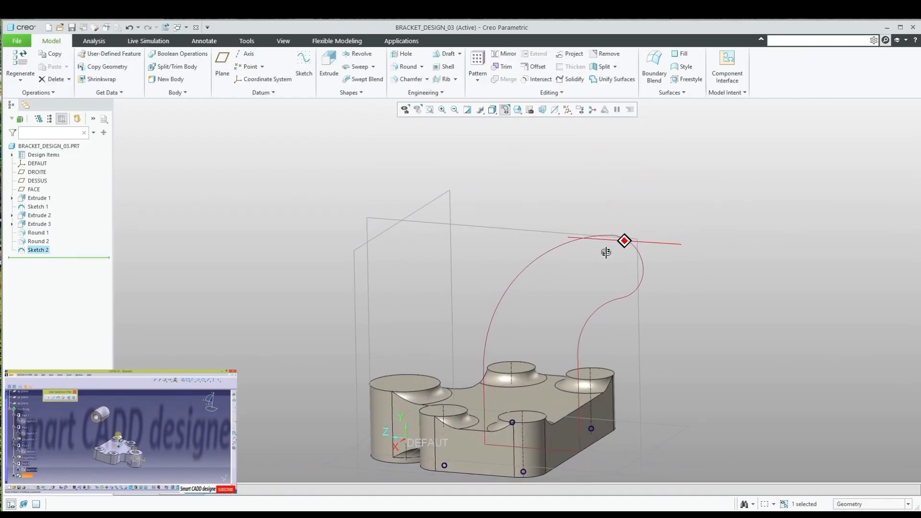
Extrude the arm sketch symmetrically about its plane with a total depth of 37.
right_click(604, 194)
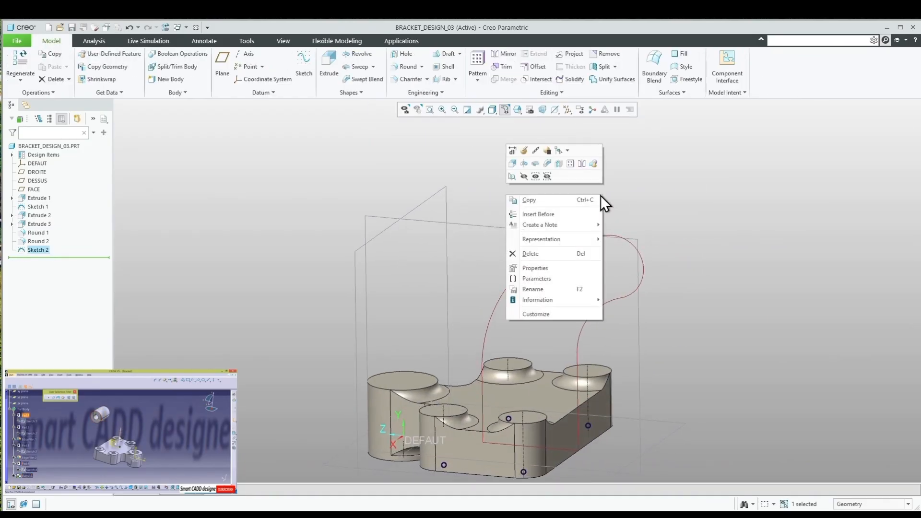
left_click(513, 165)
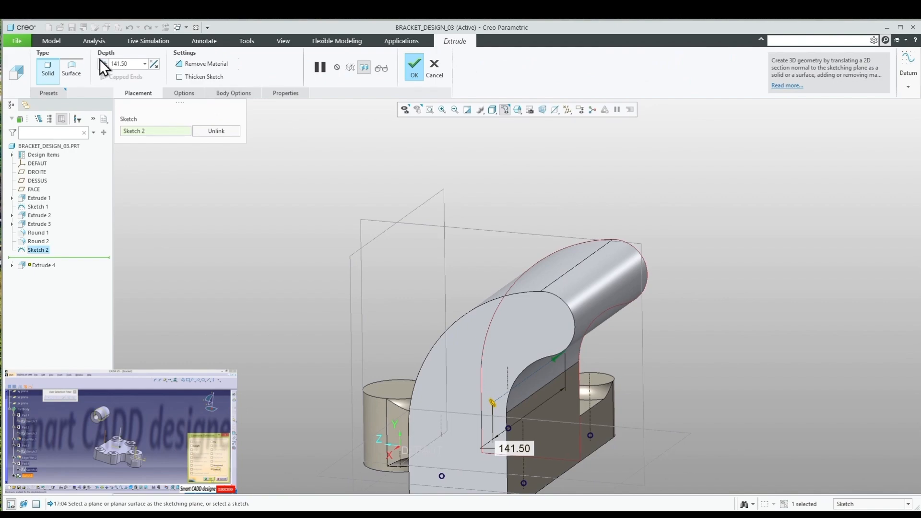
left_click(103, 66)
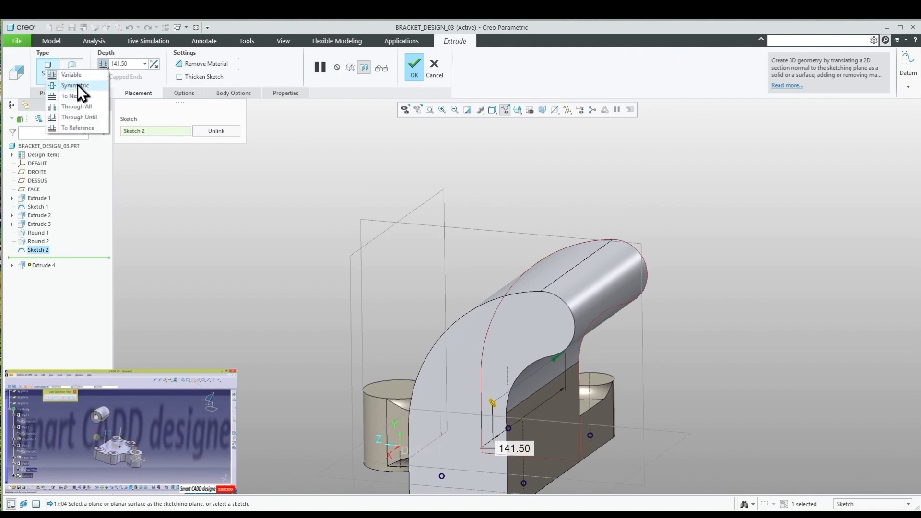
left_click(76, 85)
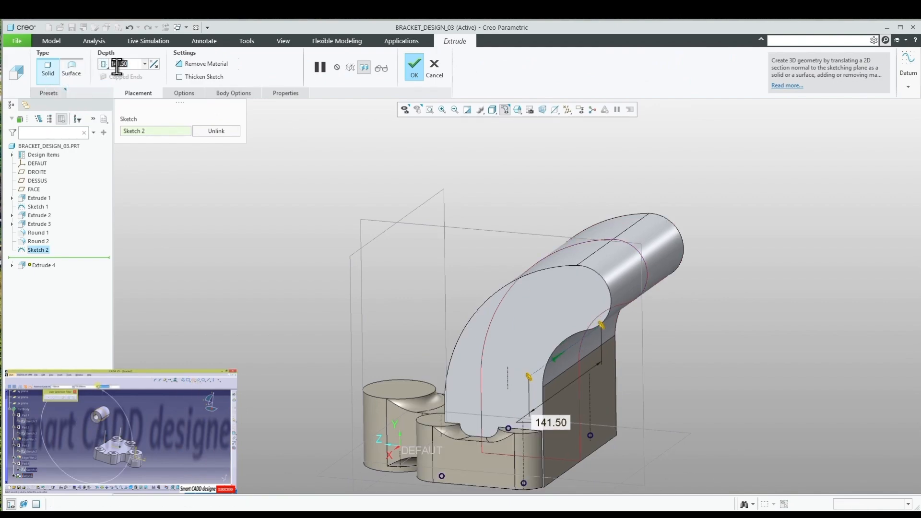
type("37")
key("Return")
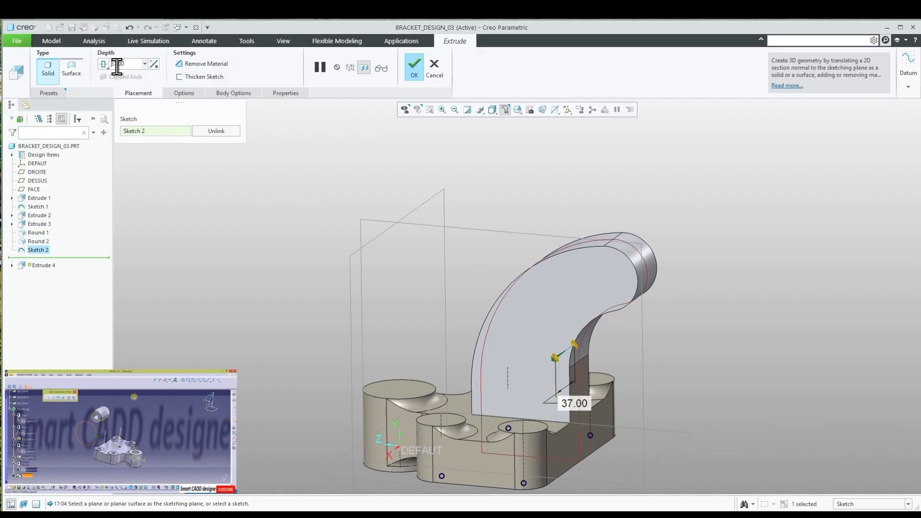
Turn the arm extrusion into a thickened sketch with a wall thickness of 12 and complete the feature.
left_click(188, 77)
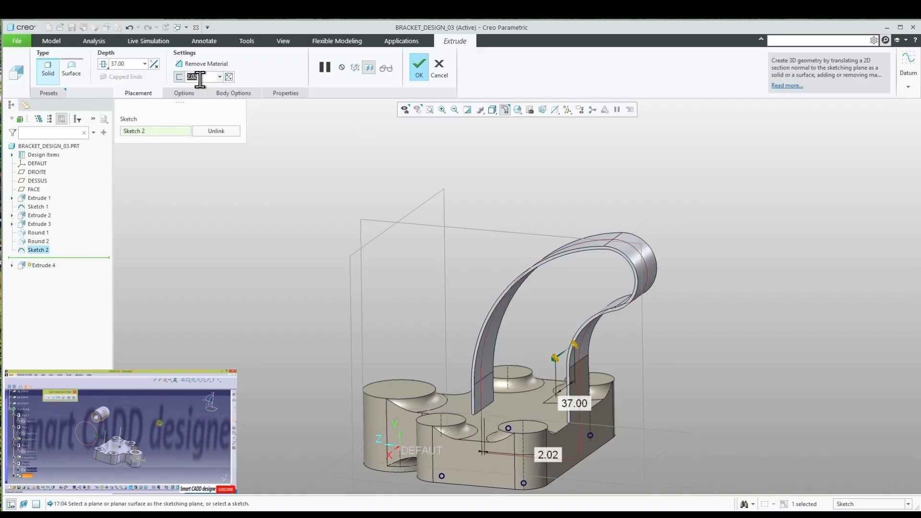
type("12")
key("Return")
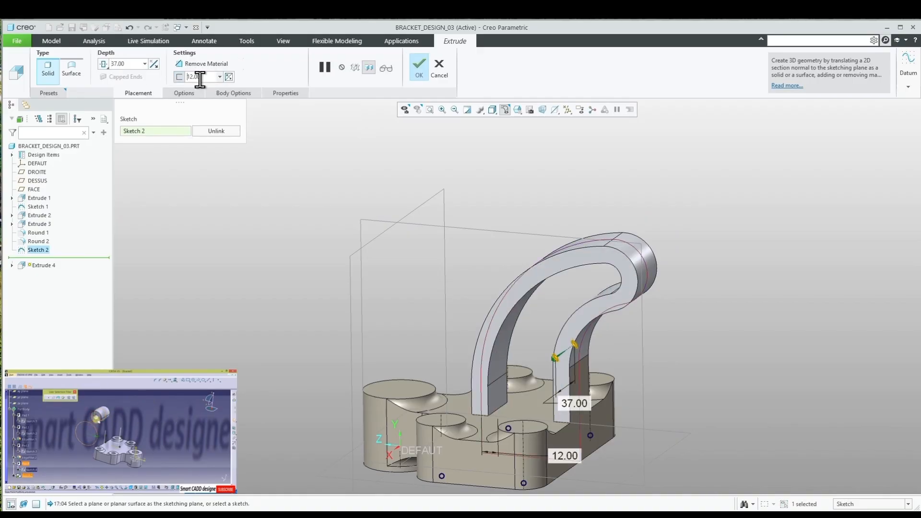
middle_click(310, 167)
Start an extrusion on the DROITE plane and sketch a circle matching the arm's rounded end.
left_click(542, 235)
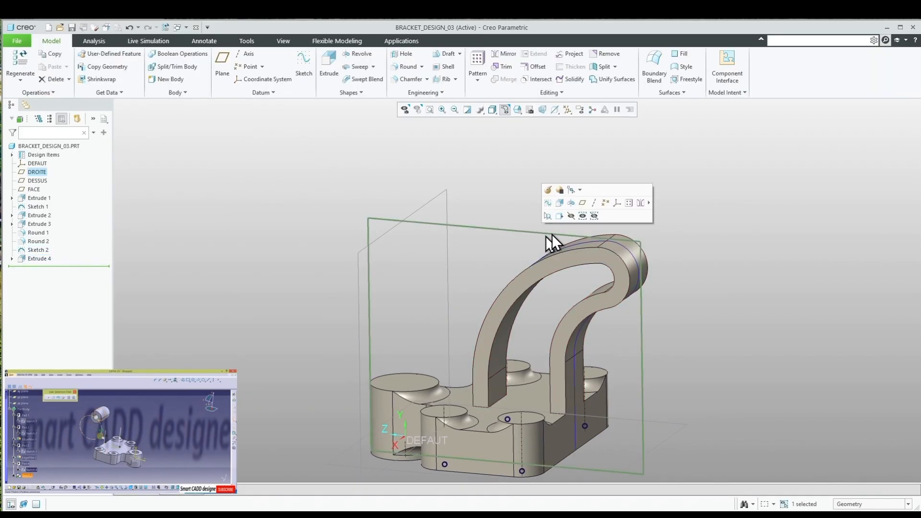
left_click(562, 205)
right_click(603, 212)
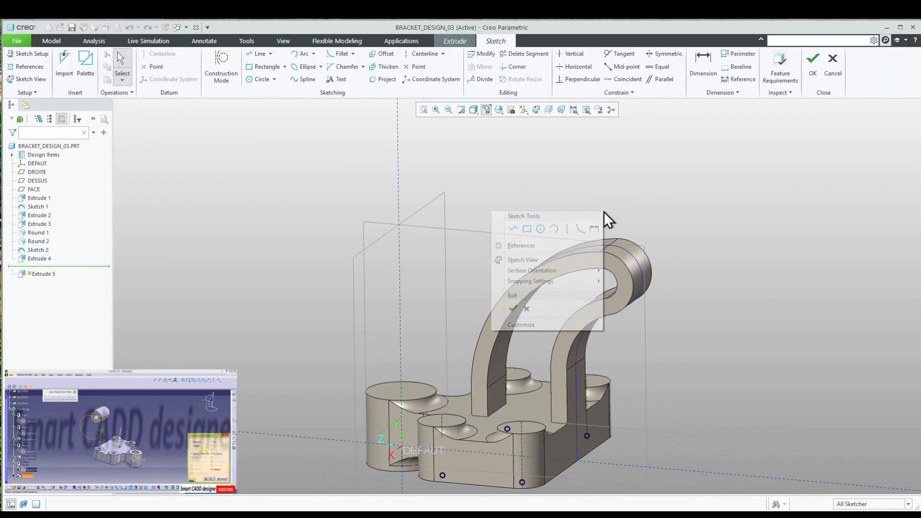
left_click(532, 229)
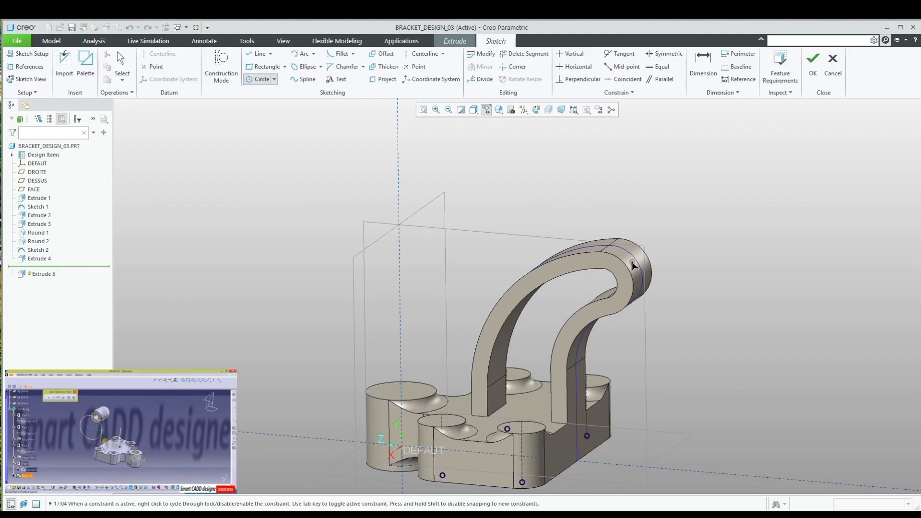
left_click(640, 293)
right_click(641, 205)
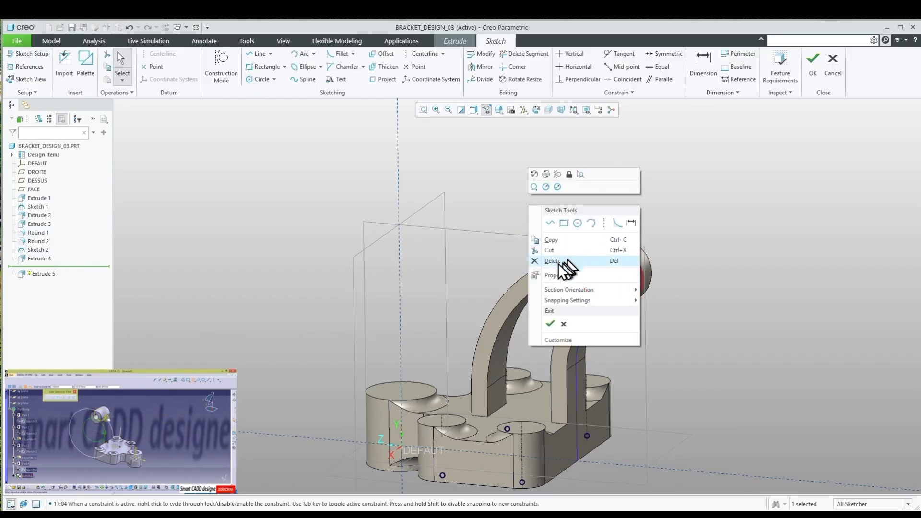
left_click(549, 324)
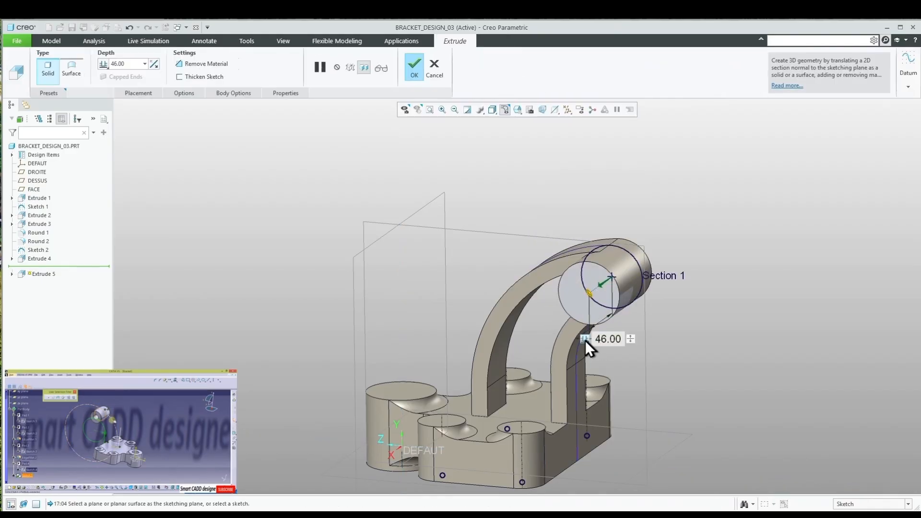
Extrude the circle symmetrically with a total depth of 62 to form the cylinder at the arm's end.
left_click(585, 340)
left_click(592, 362)
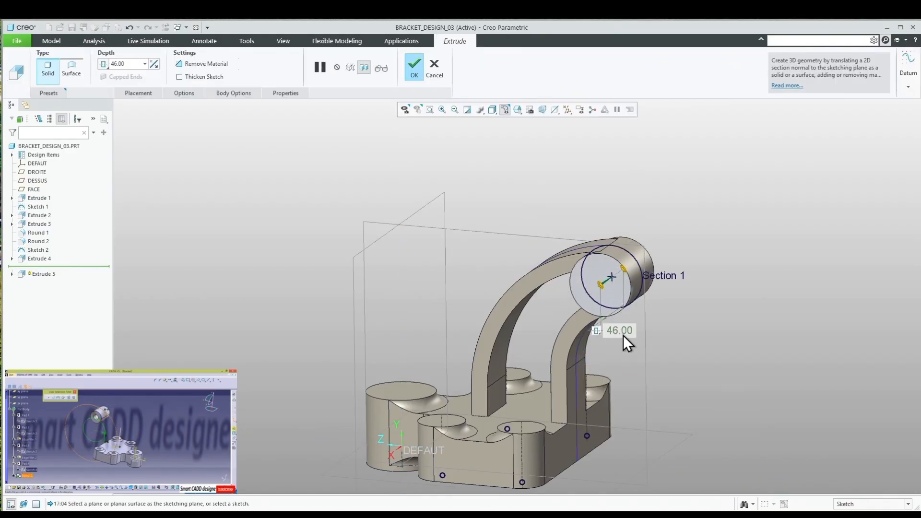
double_click(622, 332)
type("62")
key("Return")
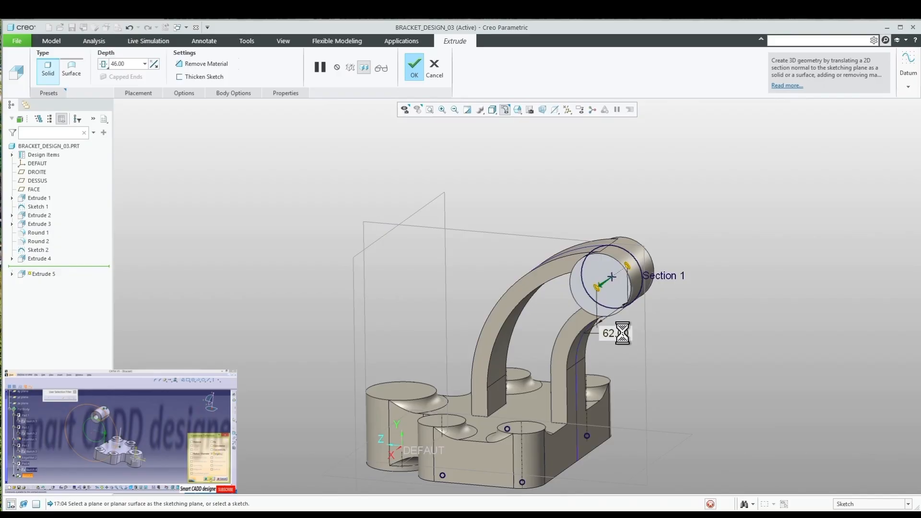
middle_click(638, 234)
Round the arm's inner edges at the base plate and at the end cylinder with a radius of 8.
scroll(510, 450, "down", 2)
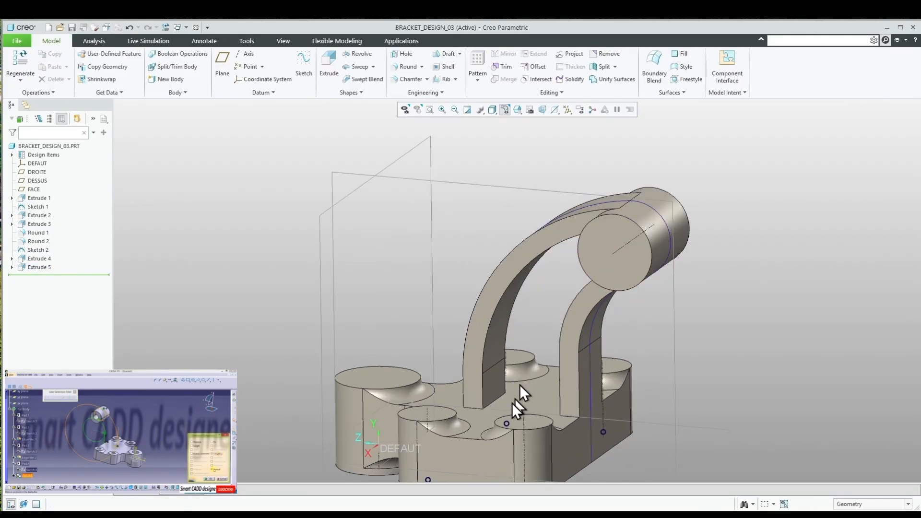
mouse_move(520, 393)
middle_mouse_down()
mouse_move(436, 448)
mouse_move(505, 390)
middle_mouse_up()
left_click(512, 363)
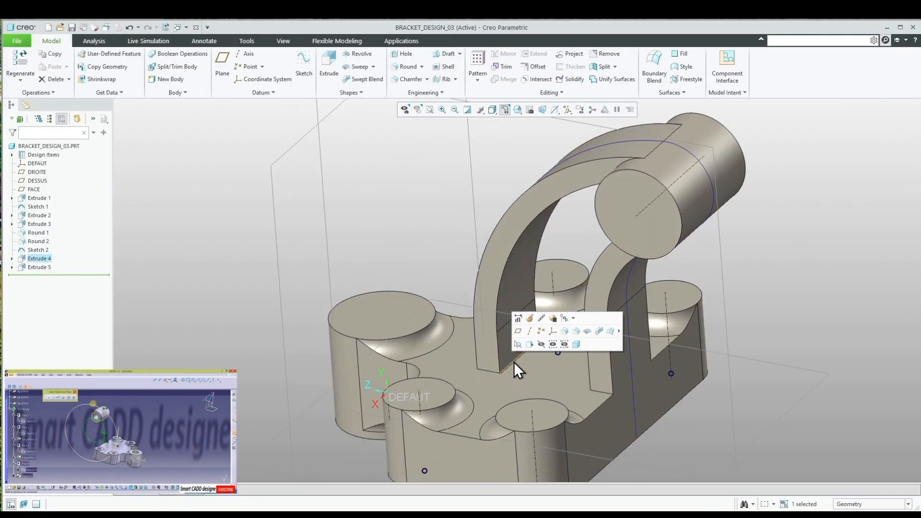
left_click(565, 331)
middle_click_drag(575, 348, 681, 287)
left_click(640, 384, "ctrl")
left_click(750, 245, "ctrl")
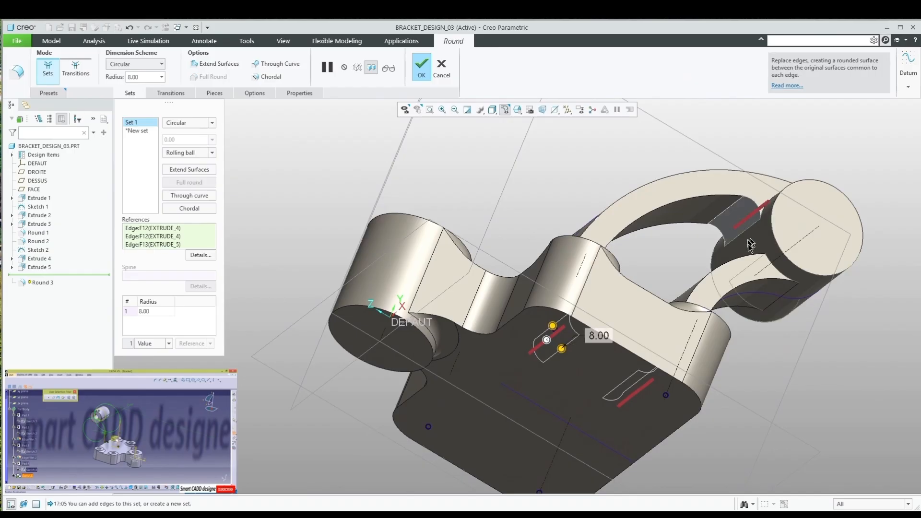
middle_click_drag(751, 245, 756, 264)
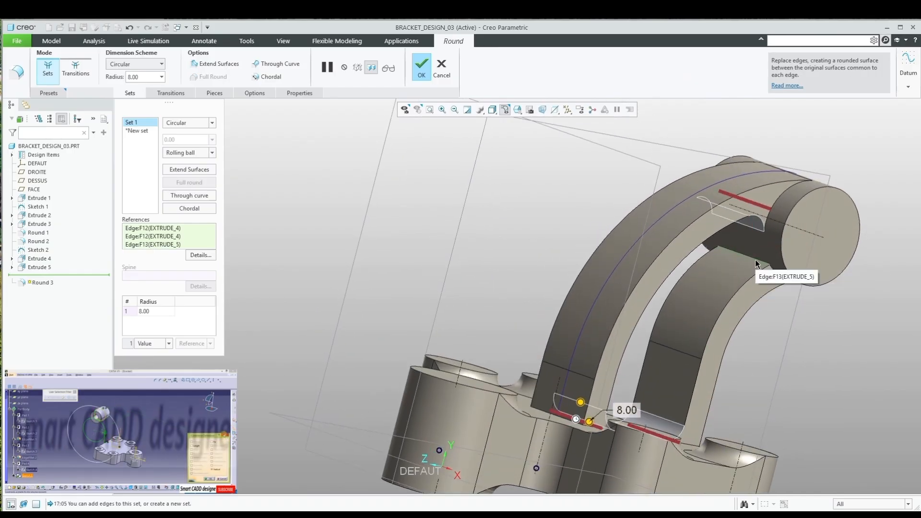
left_click(756, 264, "ctrl")
scroll(676, 216, "up", 3)
middle_click(586, 209)
Extrude Sketch 2 again as a solid, symmetrically with a depth of 15, to fill the arm with a central web.
scroll(568, 211, "up", 2)
middle_click_drag(570, 215, 566, 219)
scroll(569, 223, "down", 3)
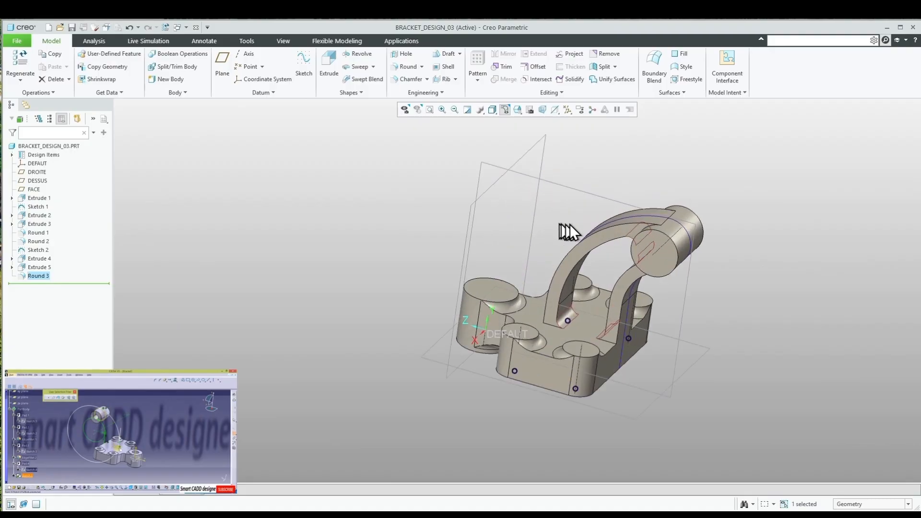
left_click(31, 249)
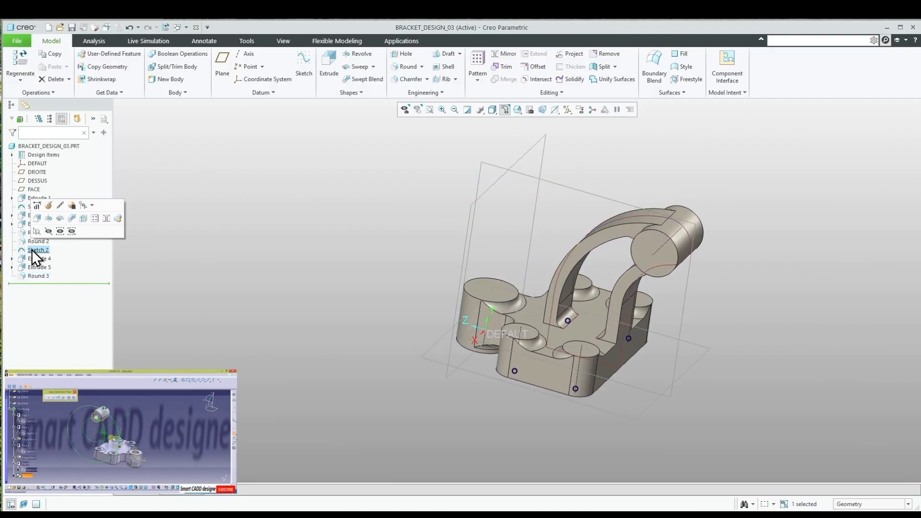
left_click(34, 219)
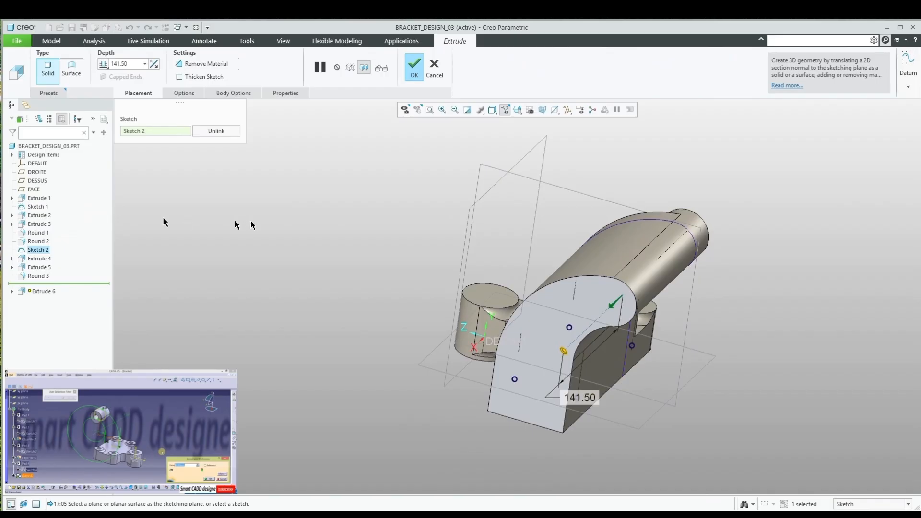
right_click(554, 397)
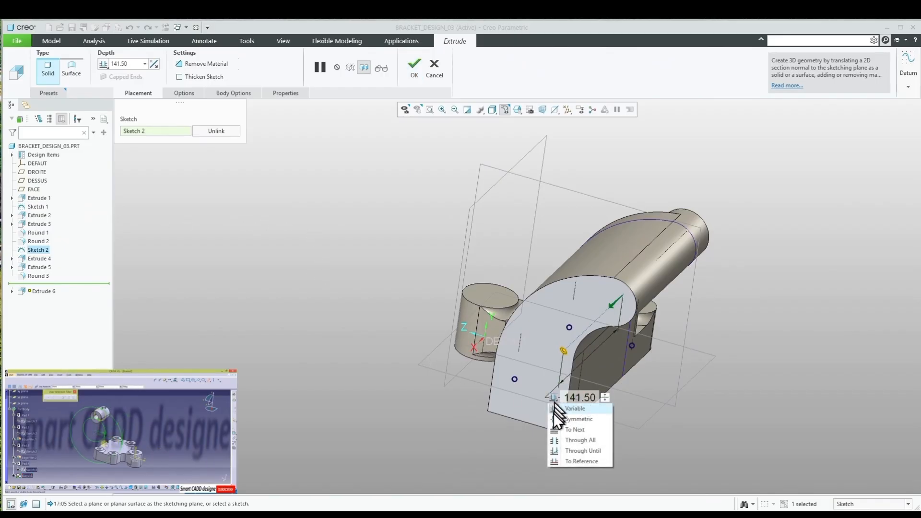
left_click(553, 420)
double_click(605, 370)
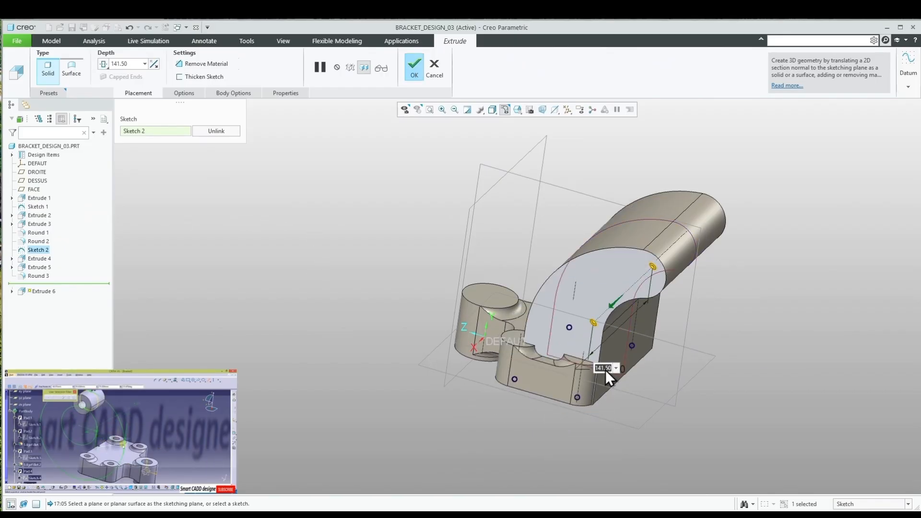
type("15")
key("Return")
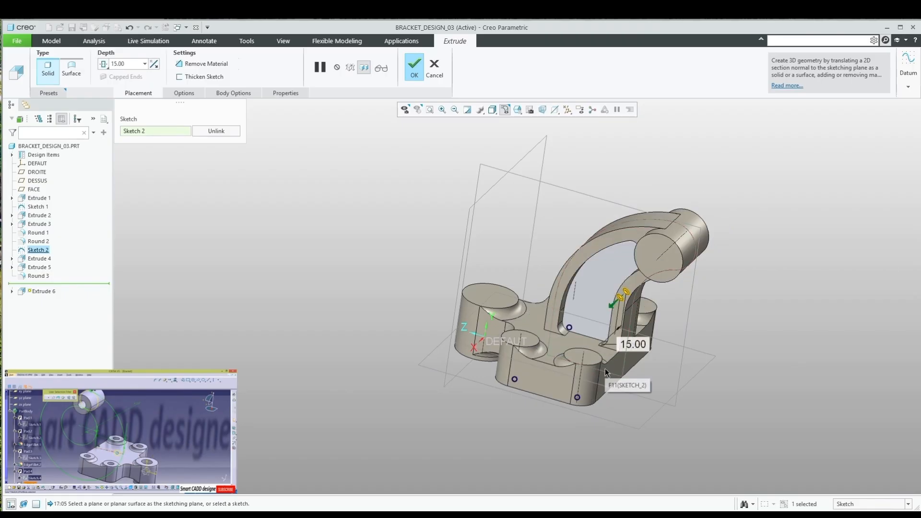
middle_click(588, 282)
Start a simple hole coaxial with the arm's end cylinder, placed from the DROITE plane, with a diameter of 20.
mouse_move(598, 196)
middle_mouse_down()
mouse_move(602, 178)
mouse_move(646, 239)
middle_mouse_up()
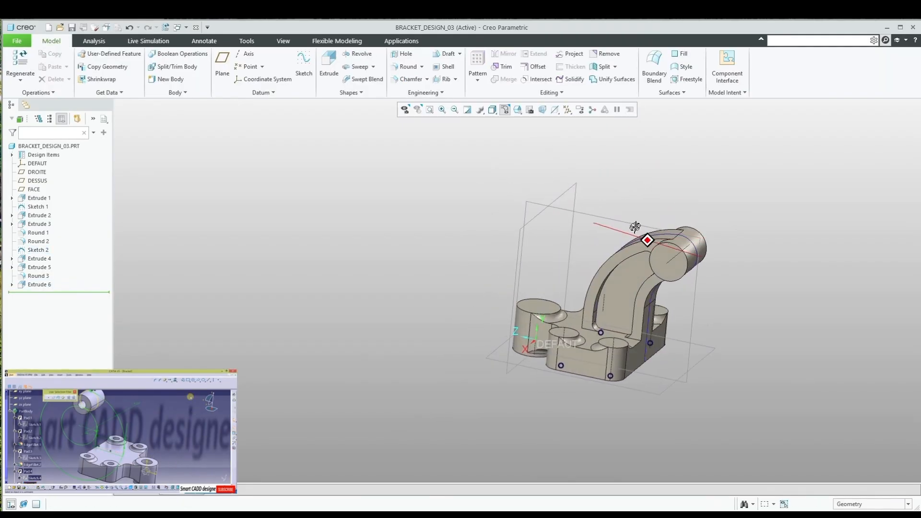
scroll(677, 271, "down", 4)
left_click(654, 227)
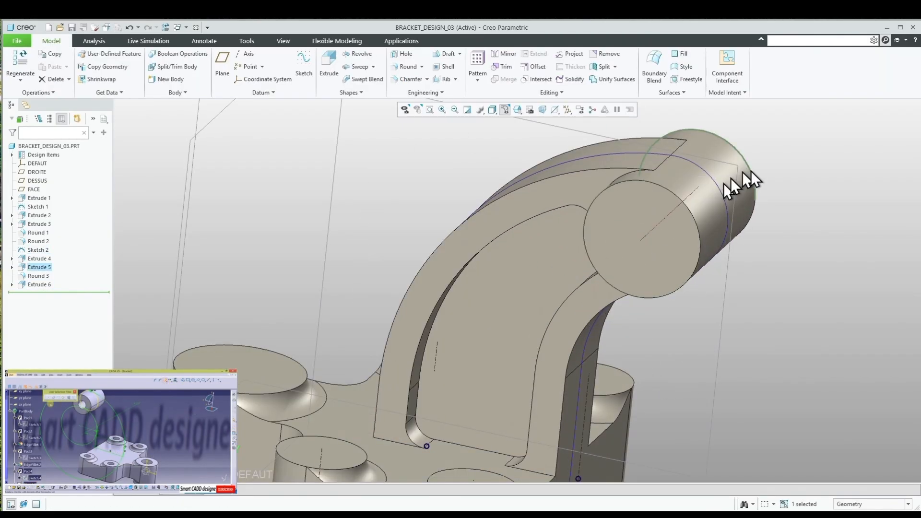
left_click(739, 165, "ctrl")
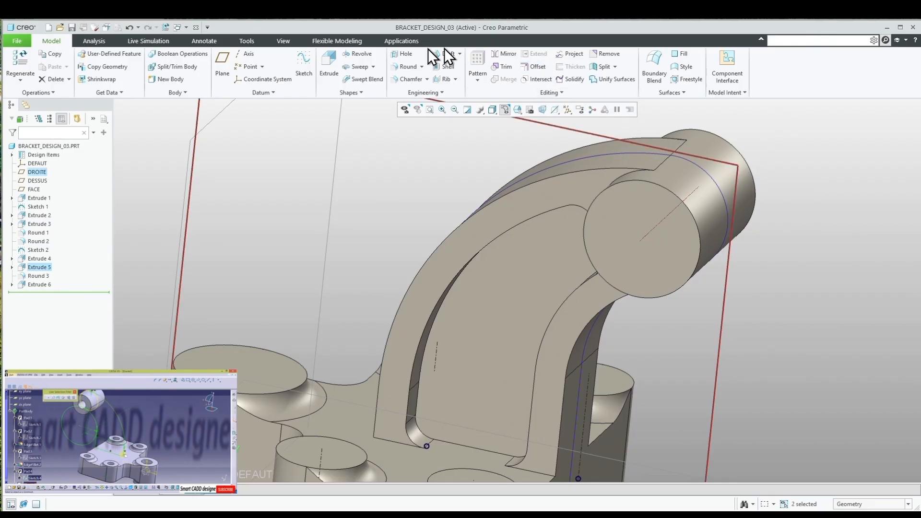
left_click(404, 56)
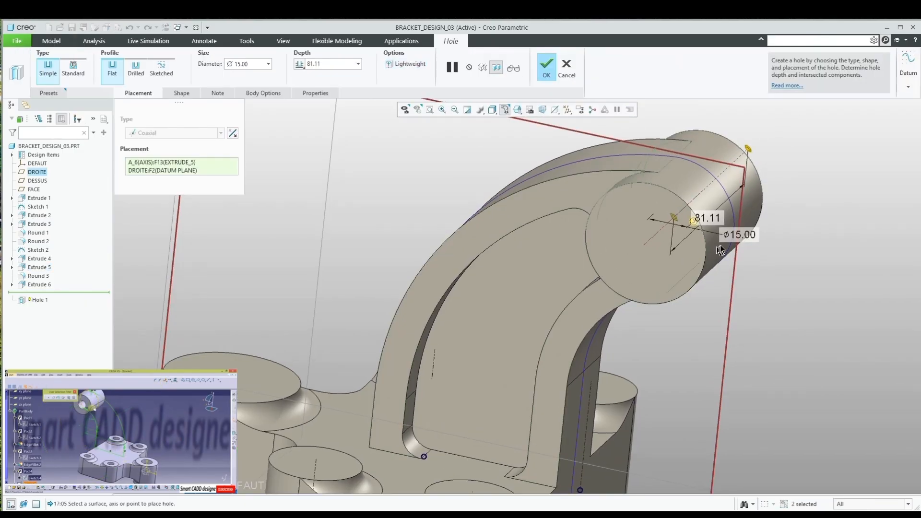
type("0")
key("Return")
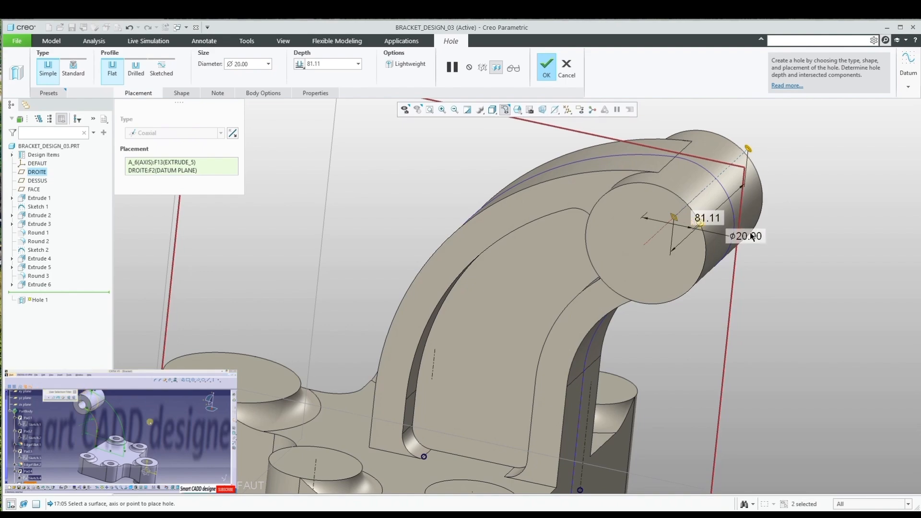
Set the end cylinder's hole depth to To Next on both sides and complete the hole.
right_click(686, 220)
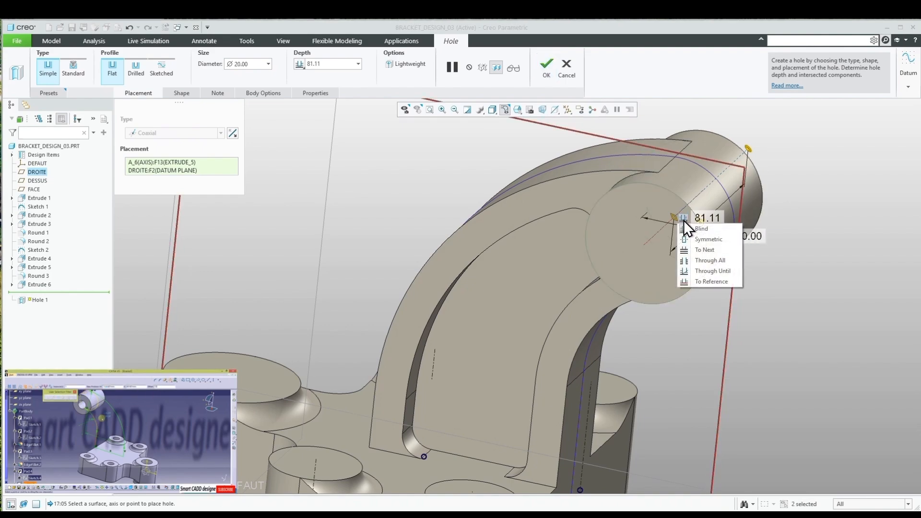
left_click(693, 248)
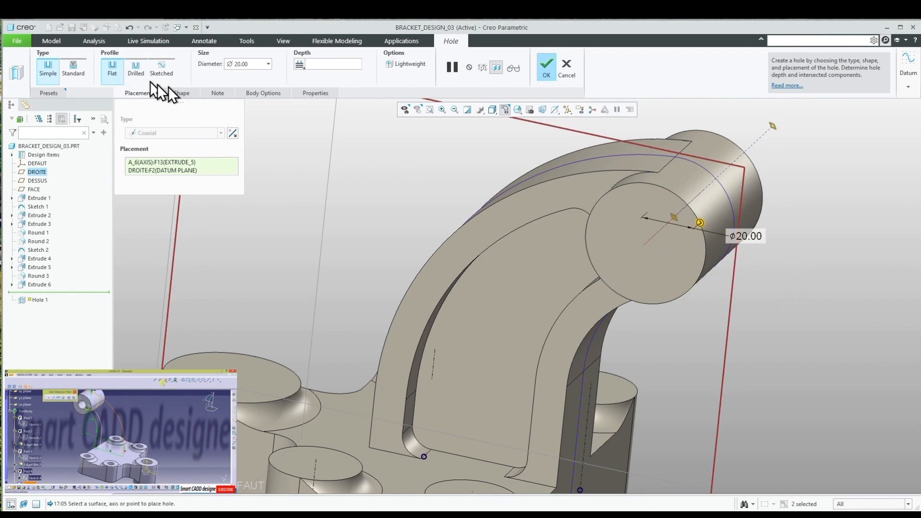
left_click(178, 93)
left_click(192, 131)
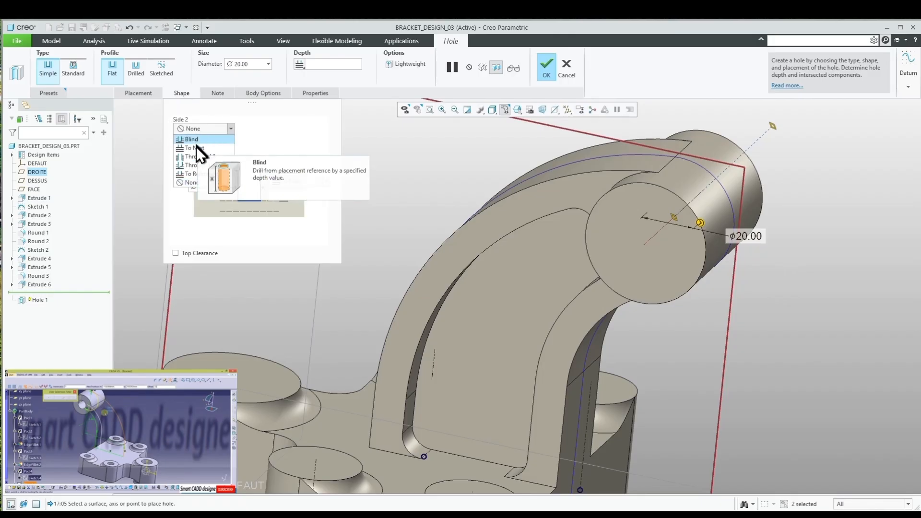
left_click(197, 146)
middle_click(408, 162)
Start a hole coaxial with the main cylindrical boss, placed from the DESSUS plane, with a diameter of 25.
scroll(595, 201, "up", 3)
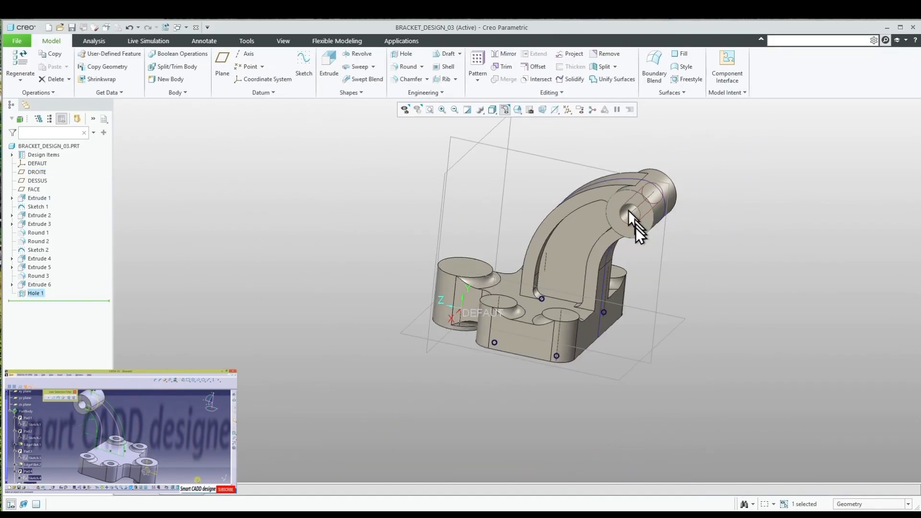
middle_click_drag(635, 228, 457, 249)
scroll(456, 248, "down", 1)
scroll(457, 248, "down", 3)
middle_click_drag(498, 278, 470, 312)
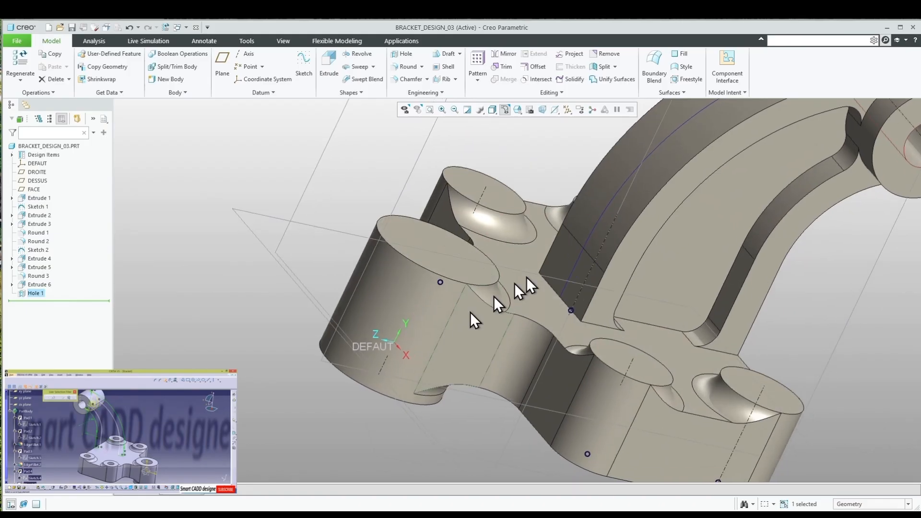
left_click(269, 215, "ctrl")
left_click(403, 55)
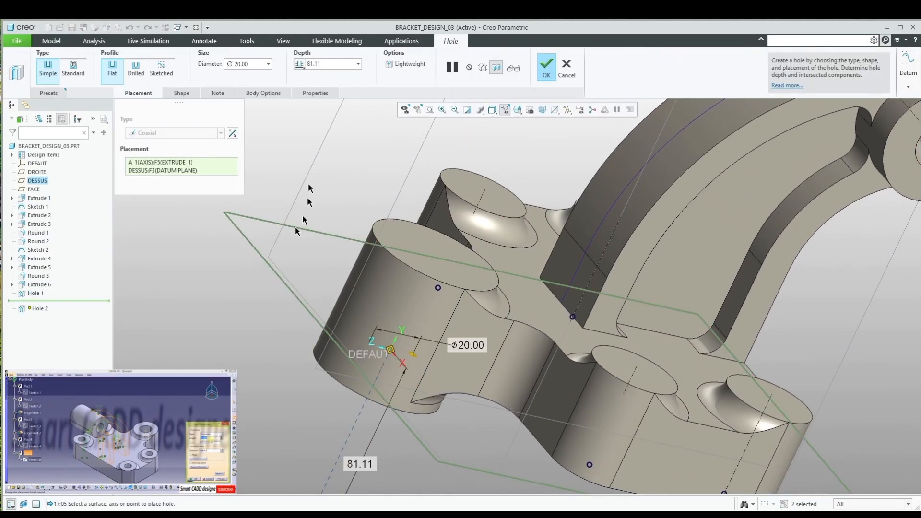
double_click(466, 345)
type("25")
key("Return")
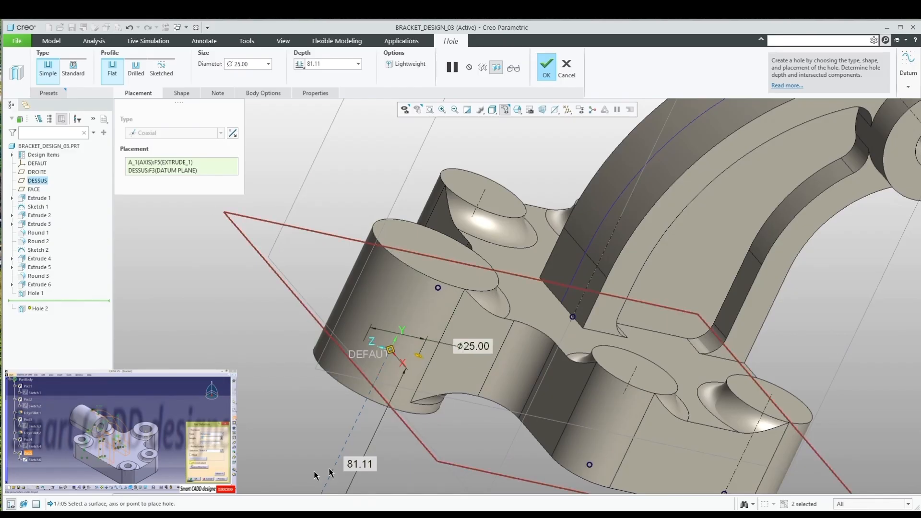
Set the main boss hole's depth to To Next on both sides and complete the hole.
right_click(336, 474)
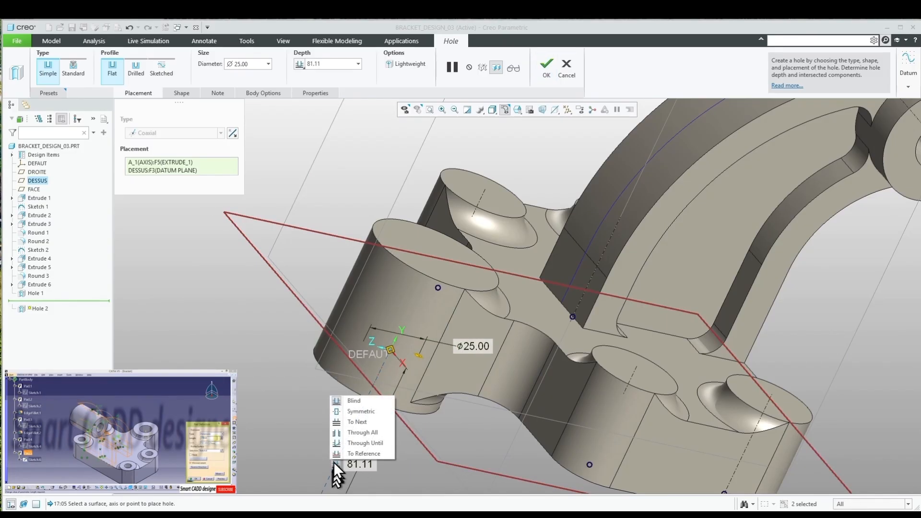
left_click(338, 422)
left_click(181, 93)
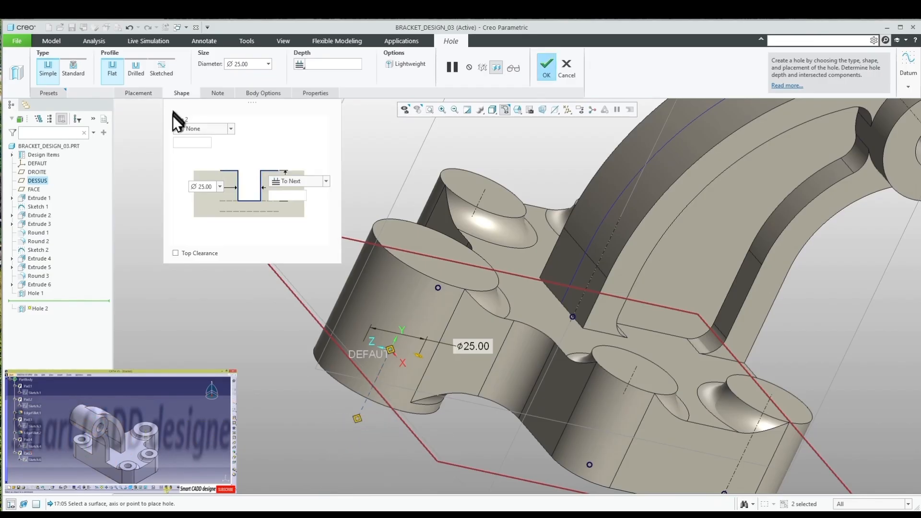
left_click(188, 130)
left_click(191, 146)
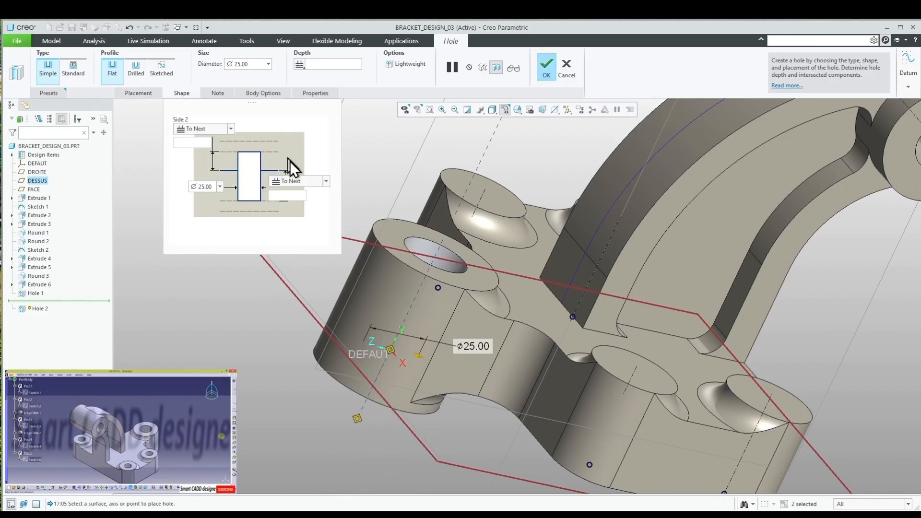
middle_click(367, 193)
Create a hole of diameter 15 with To Next depth at the Sketch 1 point of one corner boss.
middle_click_drag(407, 247, 317, 281)
left_click(364, 310)
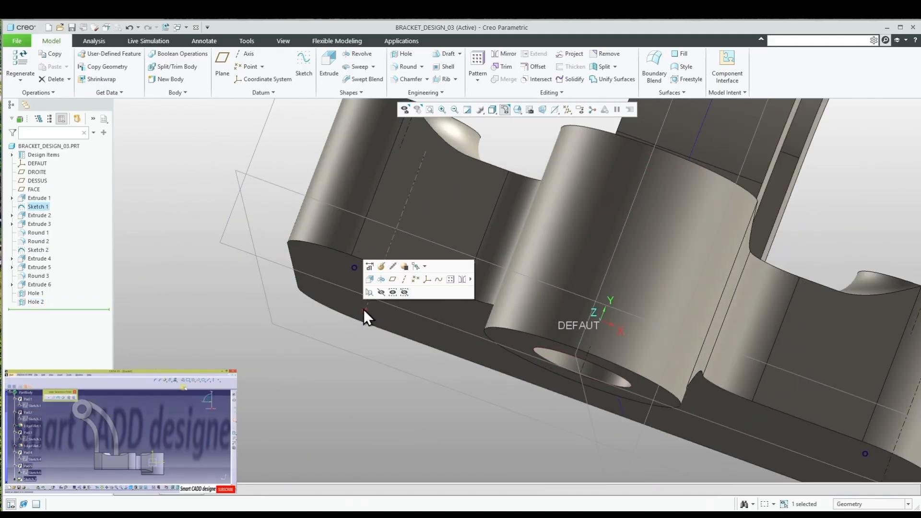
left_click(402, 54)
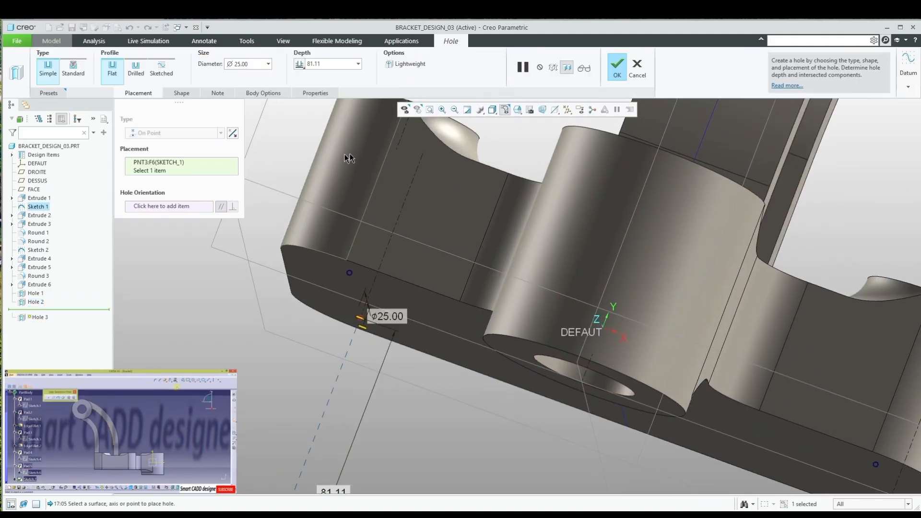
double_click(246, 64)
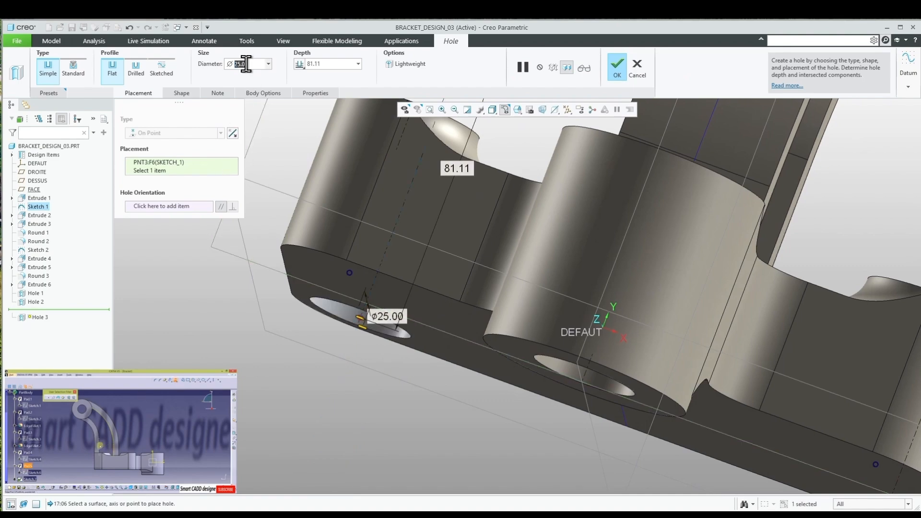
type("15")
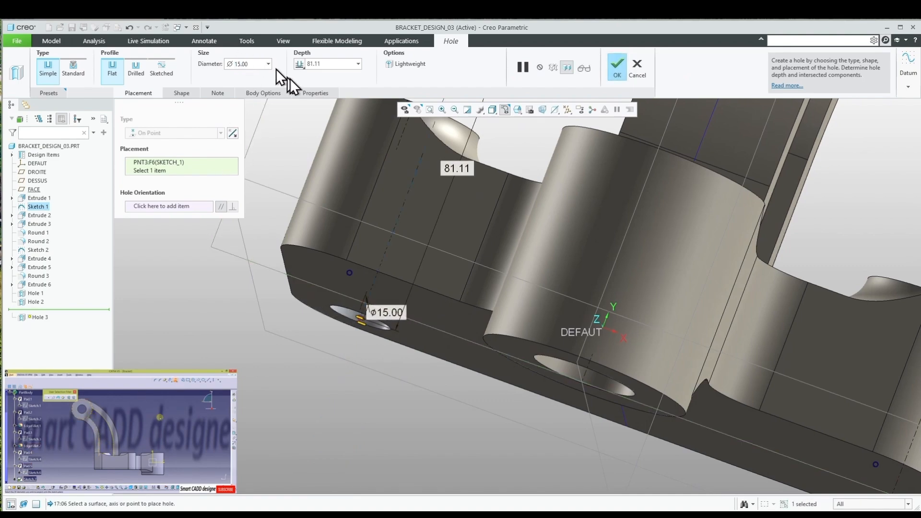
left_click(302, 65)
left_click(274, 97)
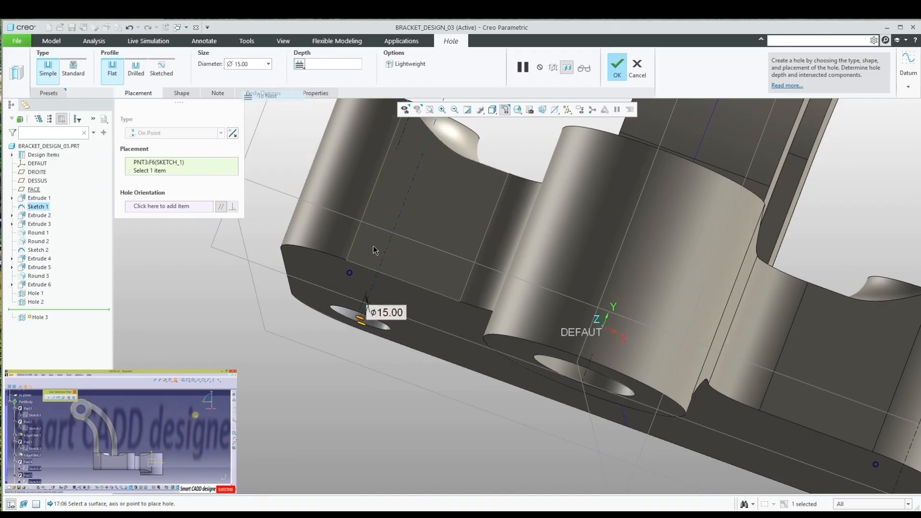
middle_click_drag(374, 249, 361, 195)
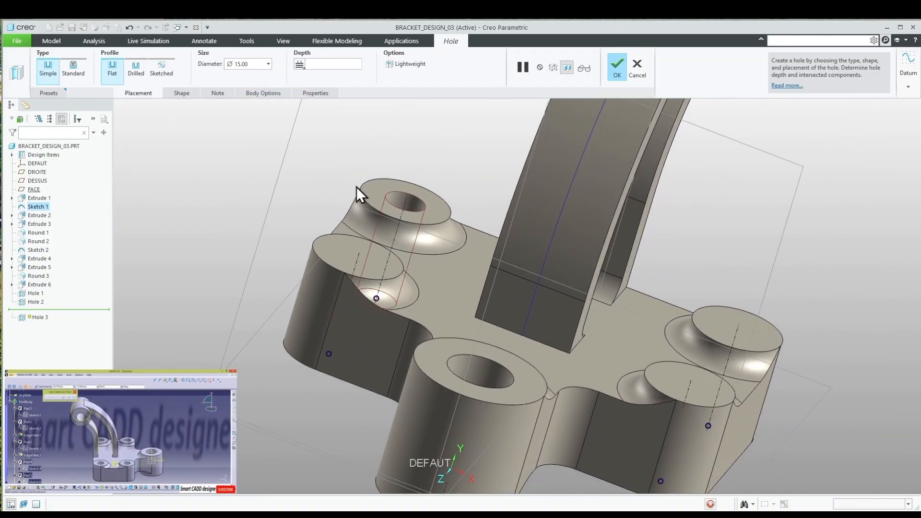
middle_click(361, 195)
Pattern the corner boss hole with a Point pattern that references Sketch 1.
right_click(222, 175)
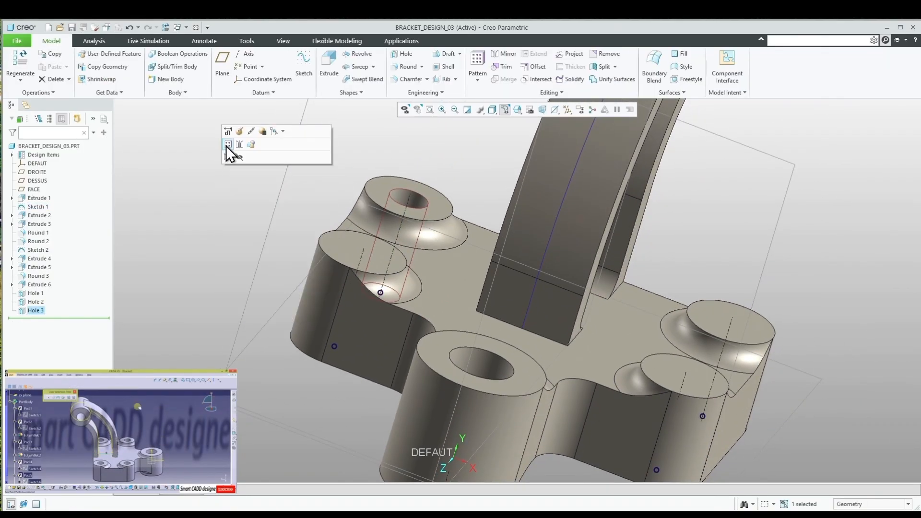
left_click(227, 145)
left_click(45, 75)
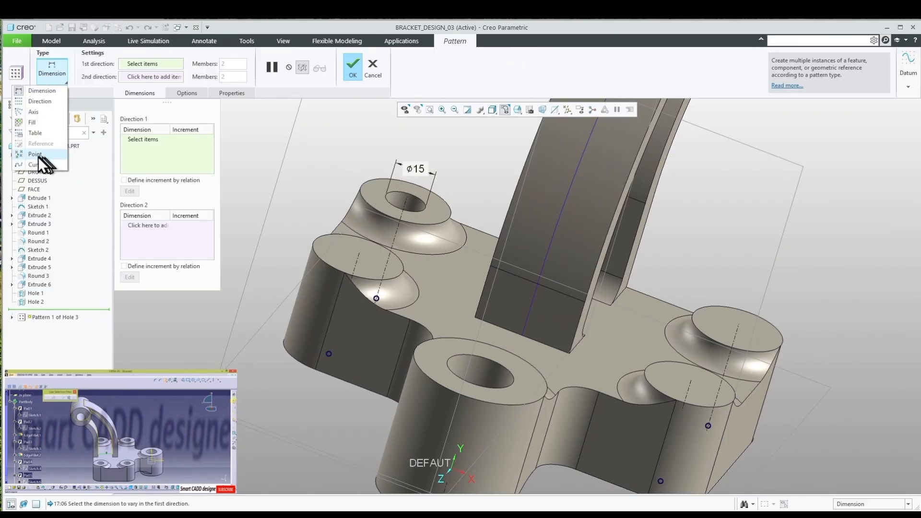
left_click(61, 156)
scroll(405, 220, "up", 3)
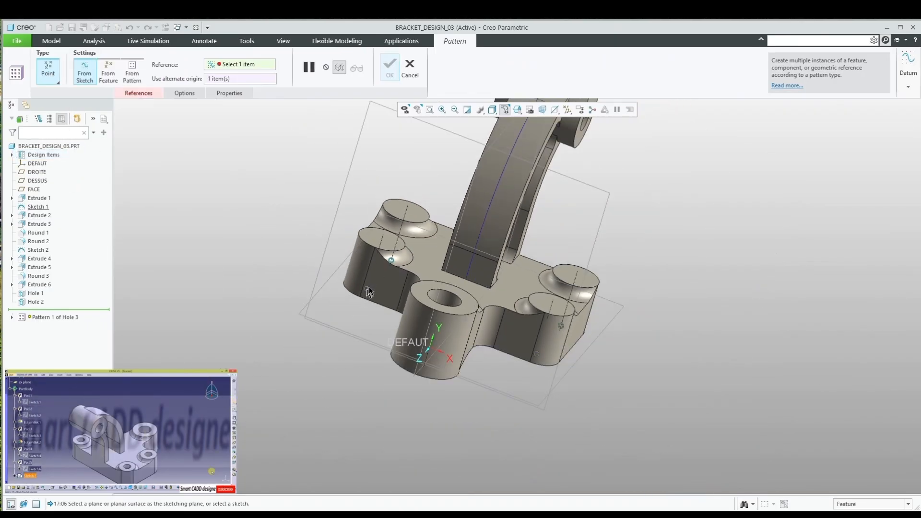
left_click(366, 289)
middle_click(288, 261)
Turn off the display of all datum features and hide Sketch 2.
middle_click_drag(296, 283, 279, 297)
scroll(428, 312, "up", 2)
scroll(428, 312, "up", 1)
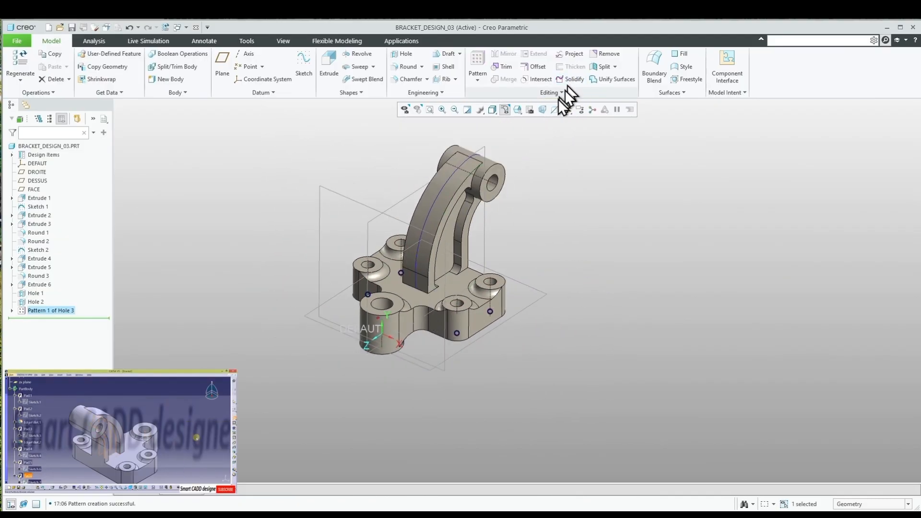
left_click(567, 110)
left_click(521, 121)
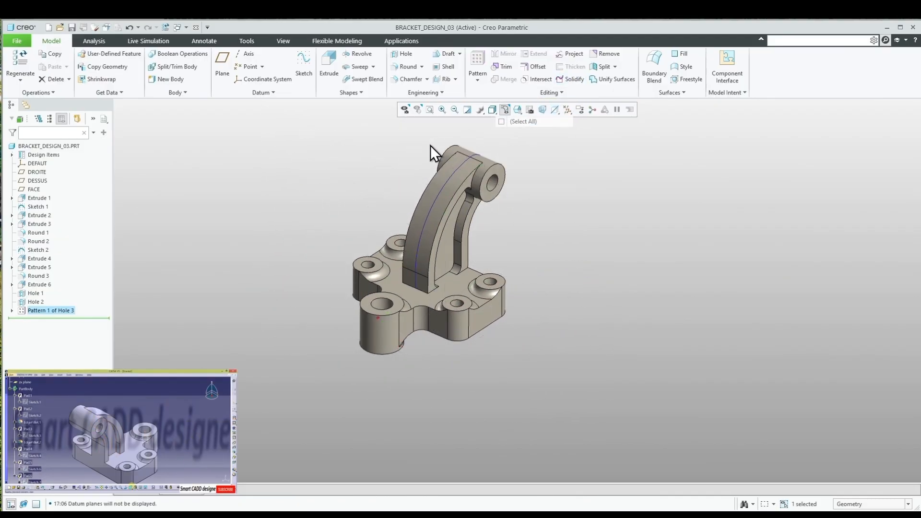
middle_click_drag(482, 314, 434, 320)
scroll(521, 275, "down", 3)
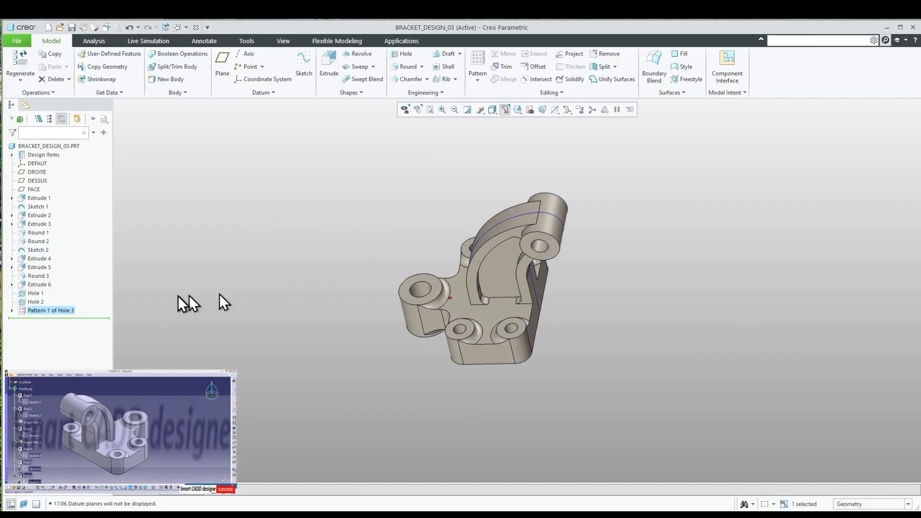
left_click(33, 250)
left_click(51, 235)
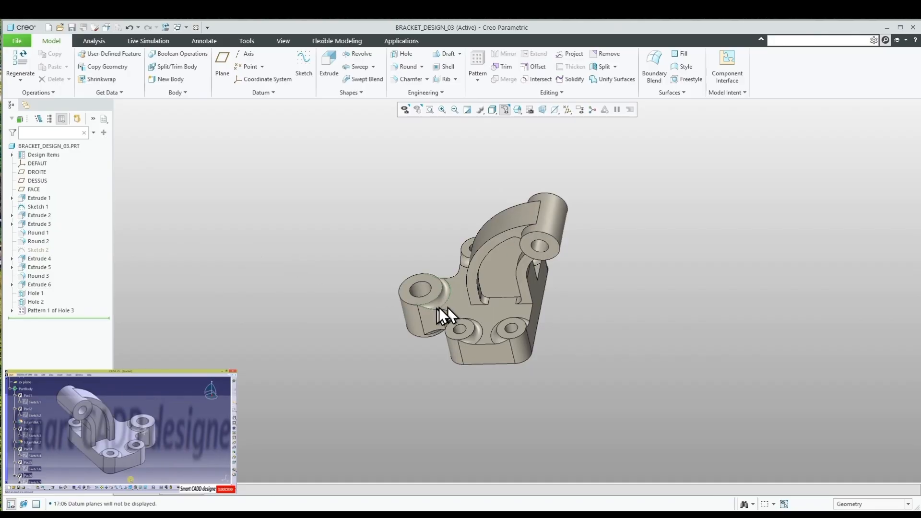
Examine the finished bracket's holes, bosses and webbed arm from several angles and distances.
mouse_move(442, 314)
middle_mouse_down()
mouse_move(397, 263)
mouse_move(405, 308)
middle_mouse_up()
scroll(487, 370, "down", 5)
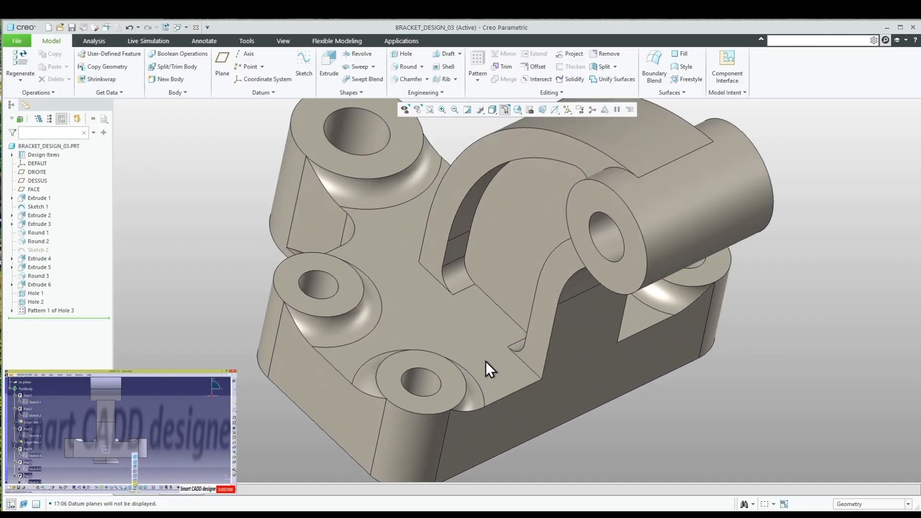
middle_click_drag(489, 370, 459, 377)
scroll(391, 360, "up", 5)
scroll(403, 382, "down", 3)
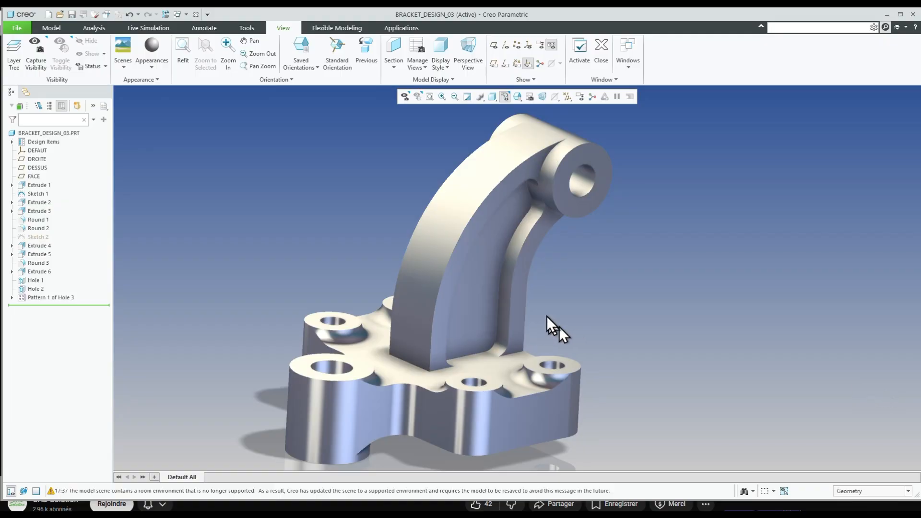
mouse_move(504, 279)
middle_mouse_down()
mouse_move(479, 269)
mouse_move(473, 296)
mouse_move(494, 276)
mouse_move(460, 292)
mouse_move(469, 276)
mouse_move(431, 302)
middle_mouse_up()
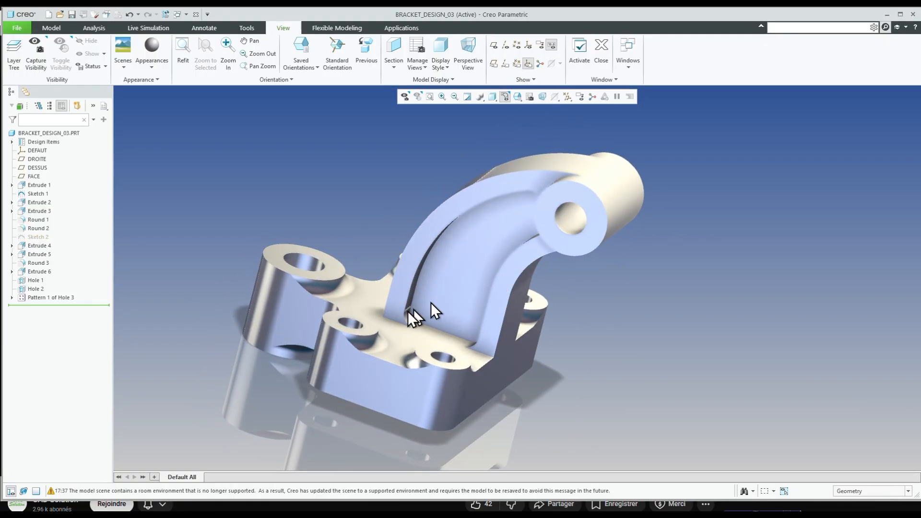
scroll(360, 306, "down", 2)
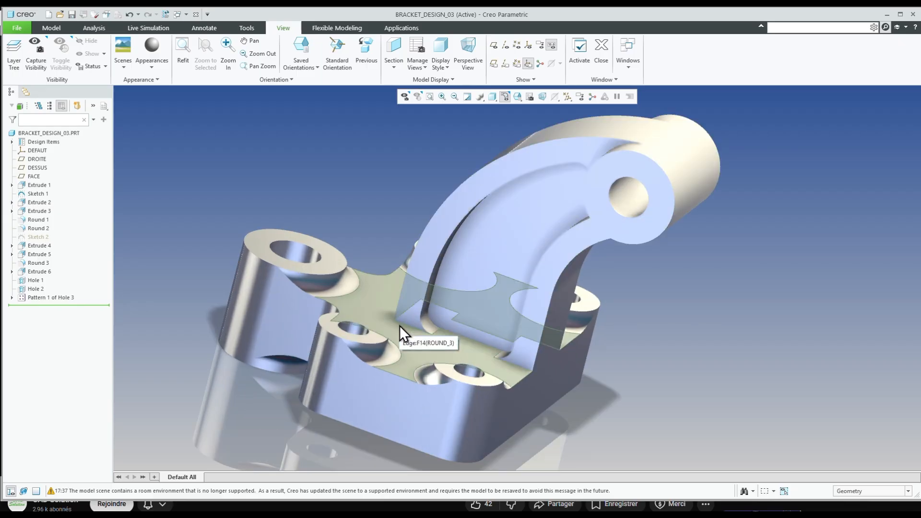
scroll(399, 325, "up", 2)
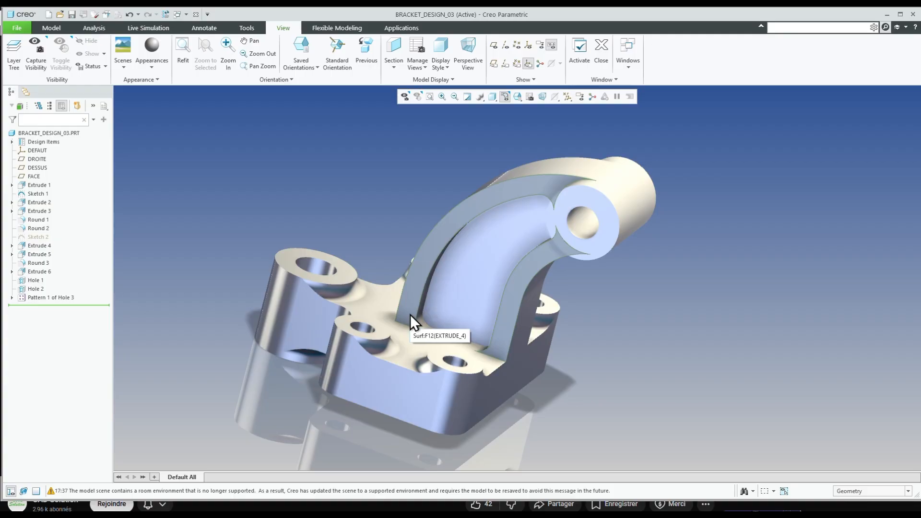
mouse_move(413, 316)
middle_mouse_down()
mouse_move(436, 294)
mouse_move(428, 289)
middle_mouse_up()
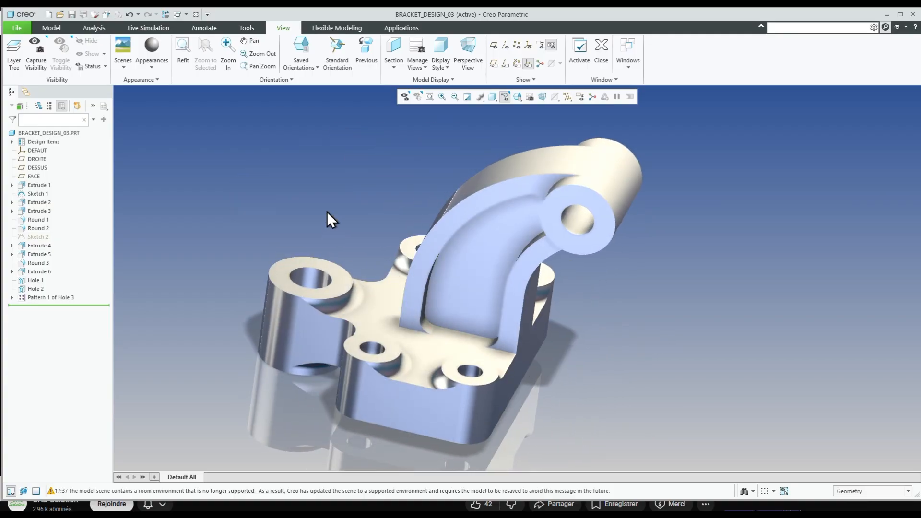